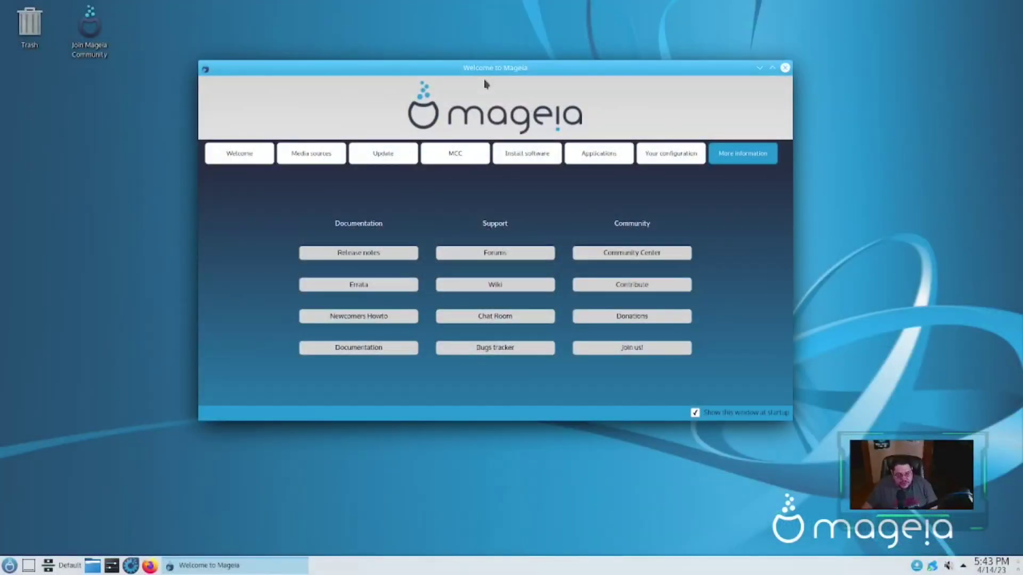
Step: Nudge the Welcome to Mageia window, return to the Welcome greeting, then show the Media sources page
drag(479, 73, 500, 68)
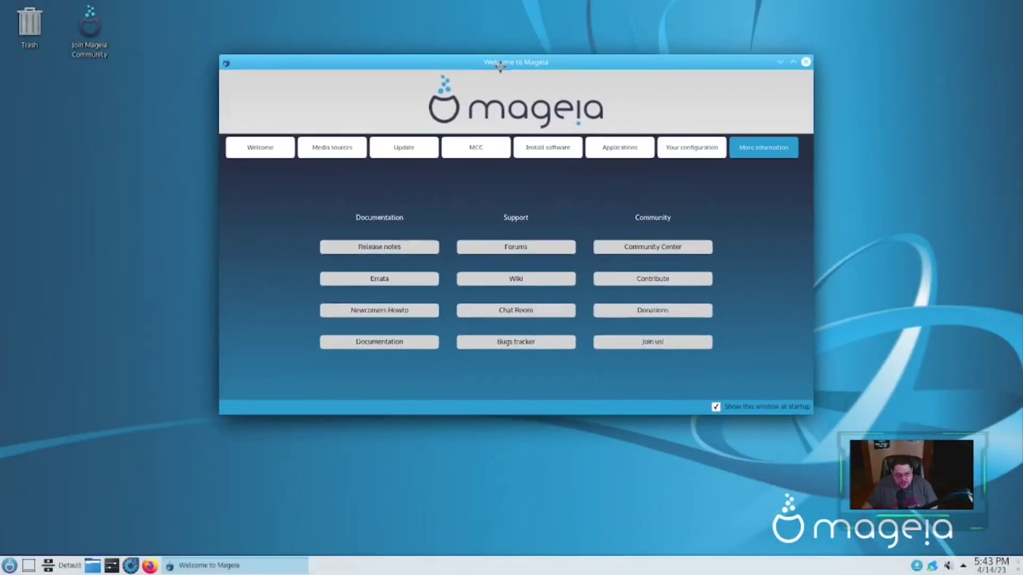
click(265, 151)
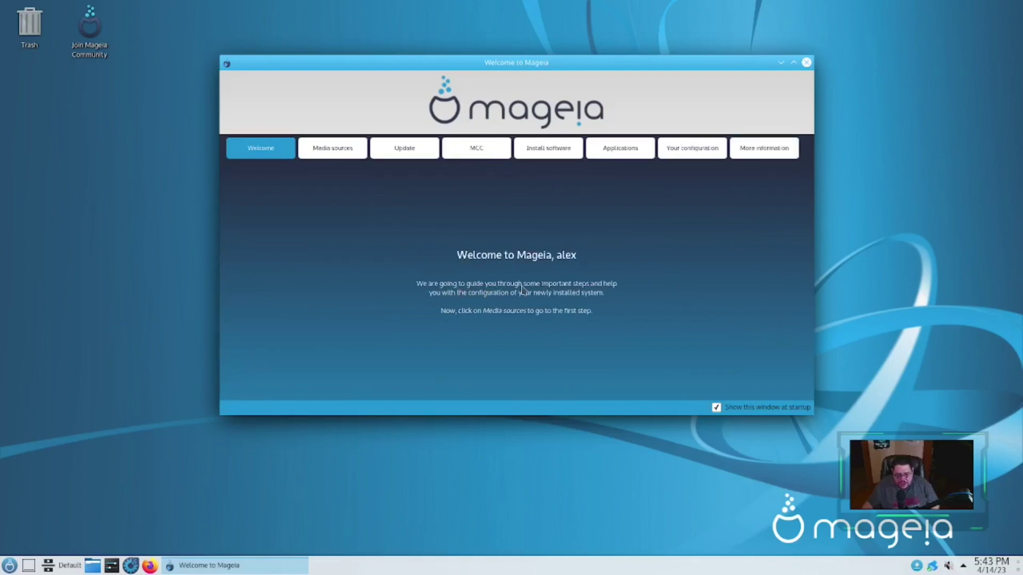
click(346, 154)
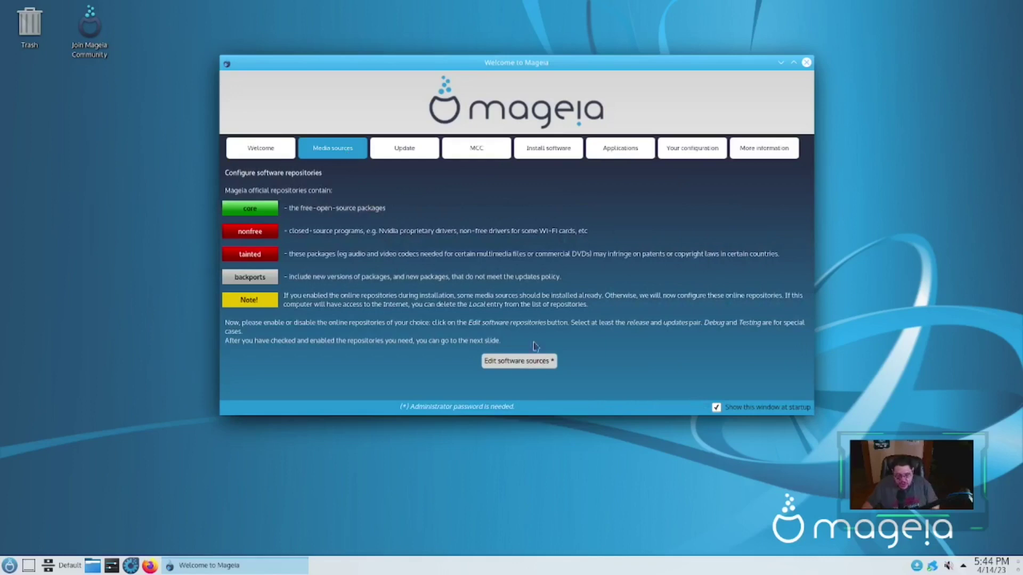
Step: Open Edit software sources, authenticating with the root password
click(520, 364)
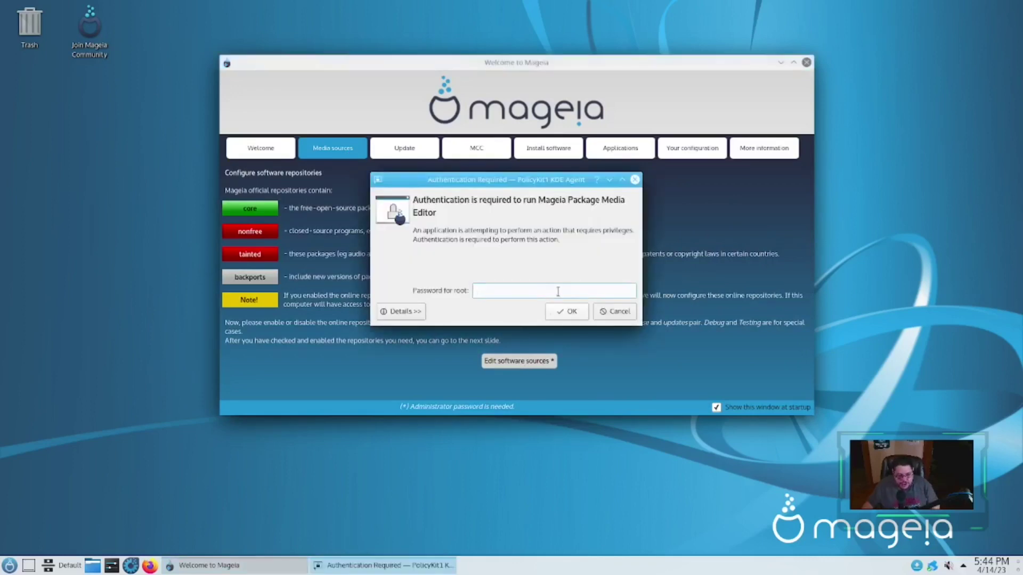
text(••)
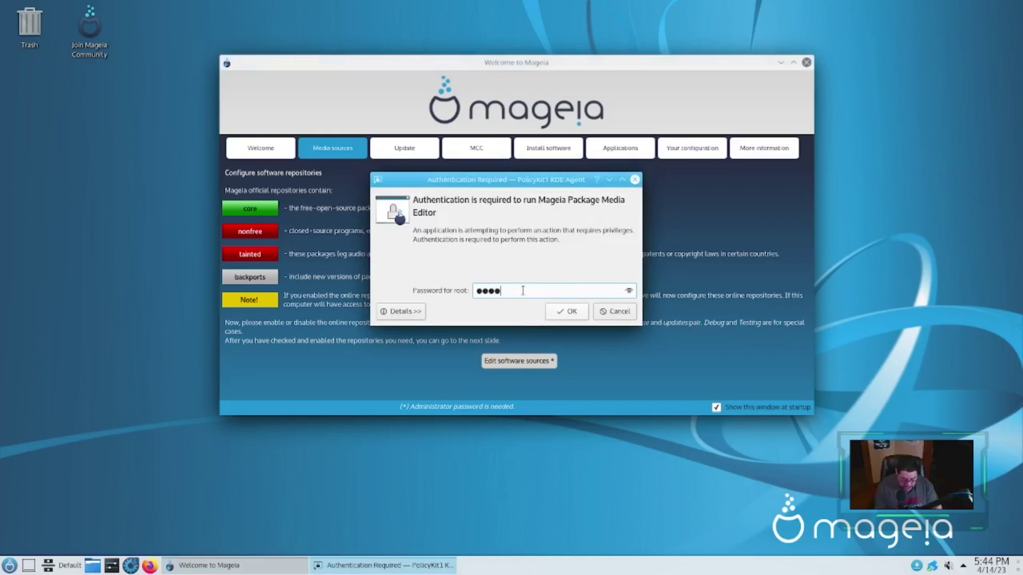
key(Return)
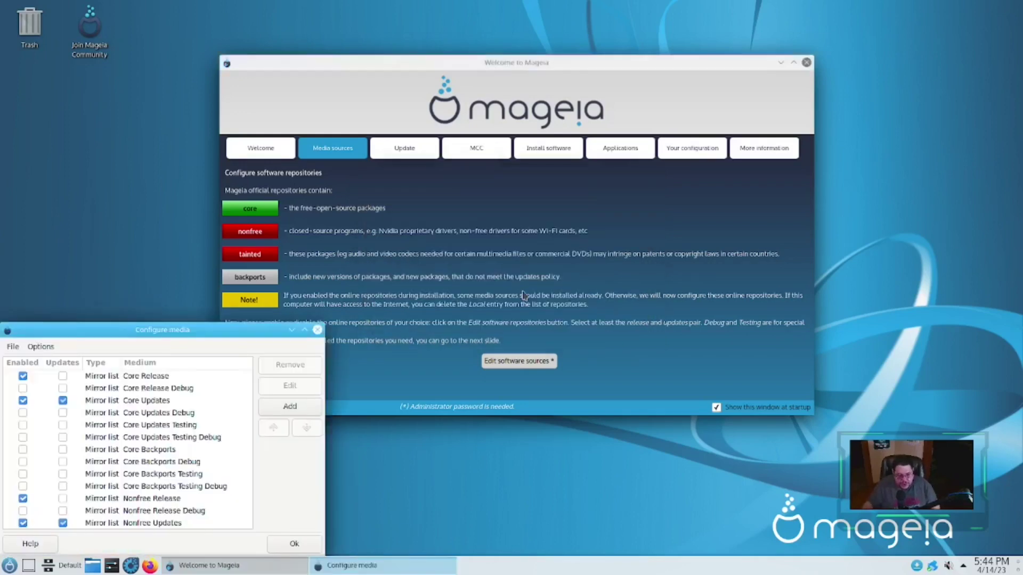
Step: Centre the Configure media list and scroll through the Core, Nonfree and Tainted repositories
drag(210, 329, 513, 77)
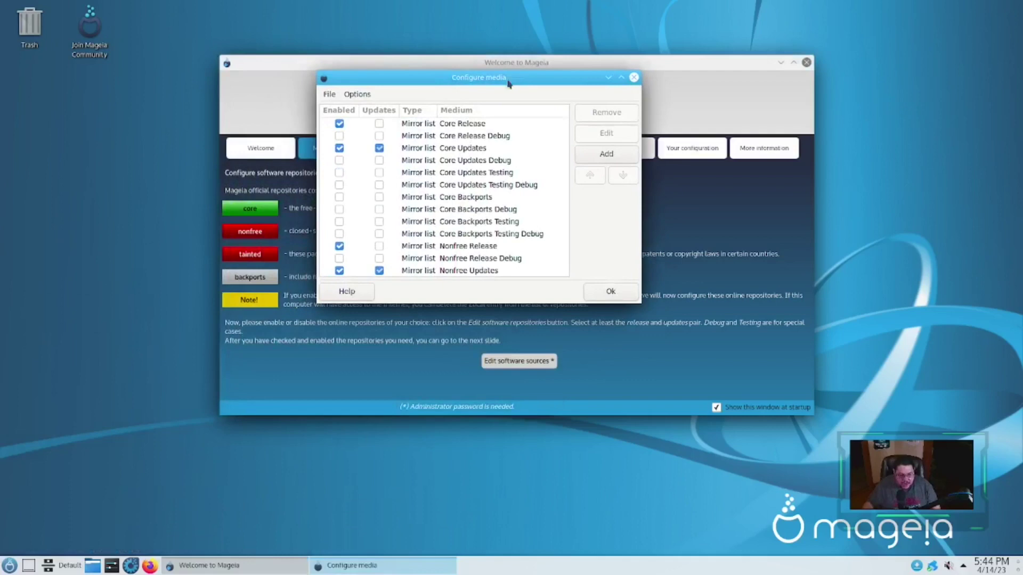
scroll(341, 131, down, 10)
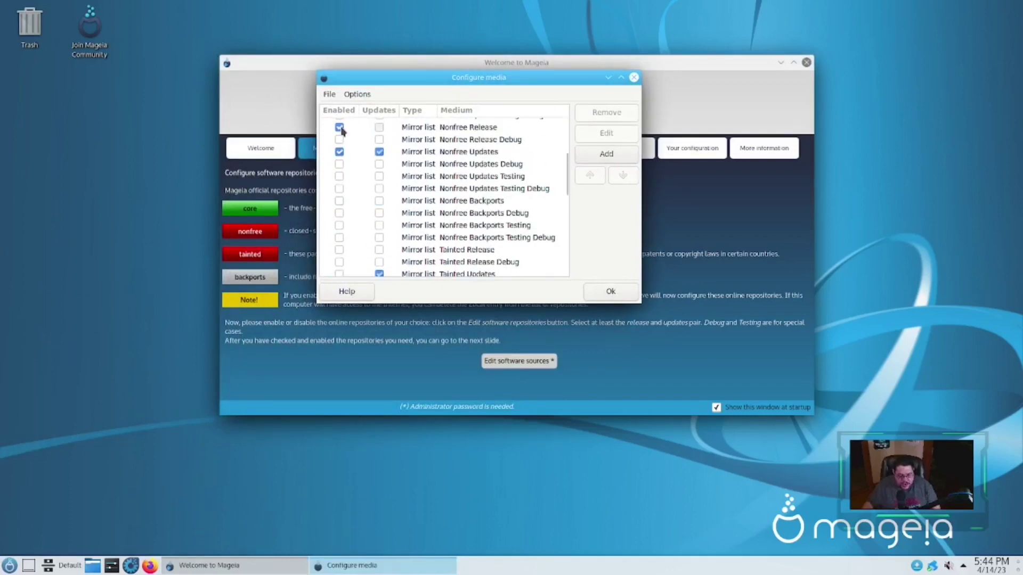
scroll(342, 130, up, 6)
scroll(341, 130, up, 3)
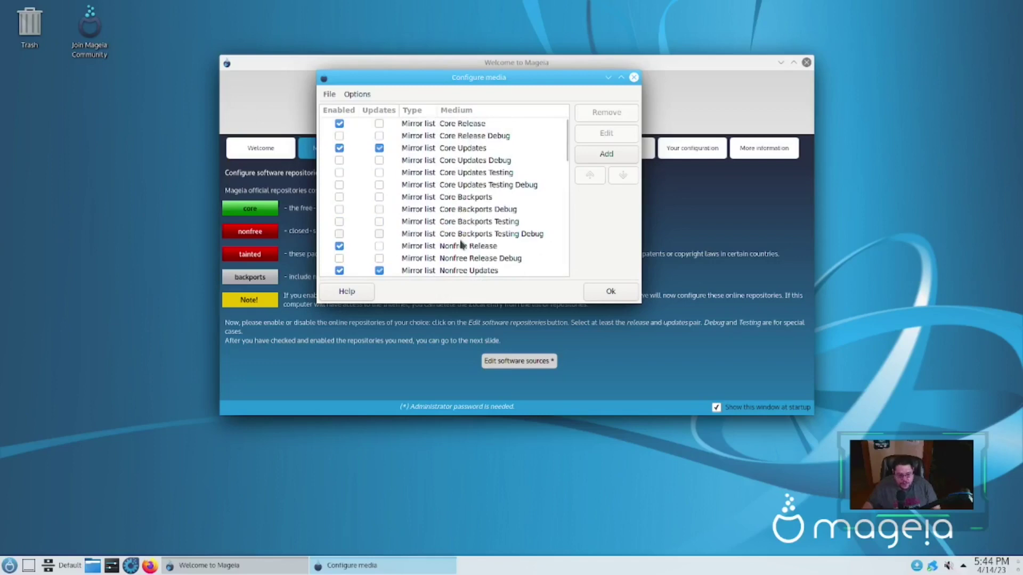
scroll(455, 253, down, 1)
drag(408, 222, 455, 225)
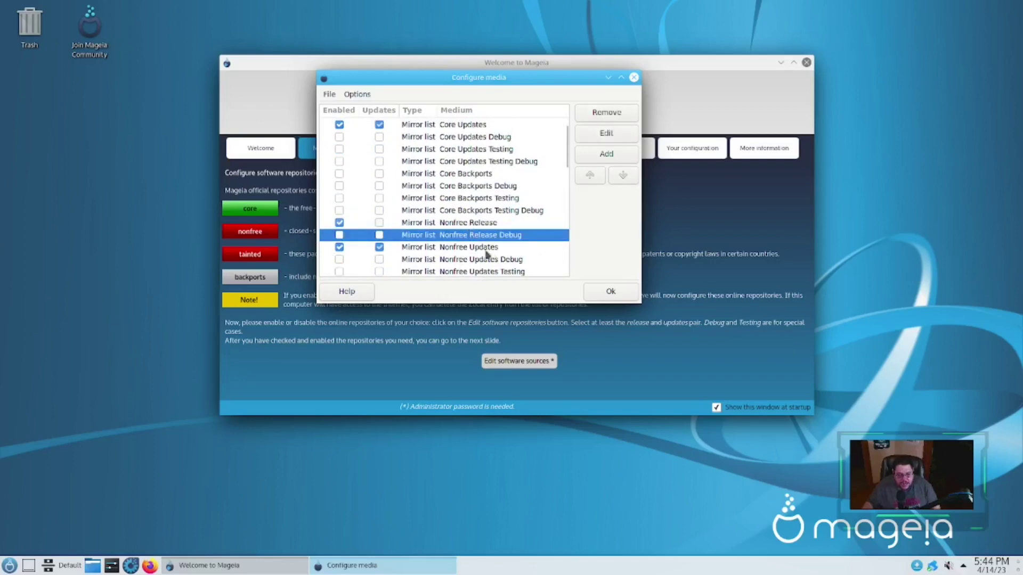
scroll(479, 251, down, 3)
scroll(472, 244, down, 2)
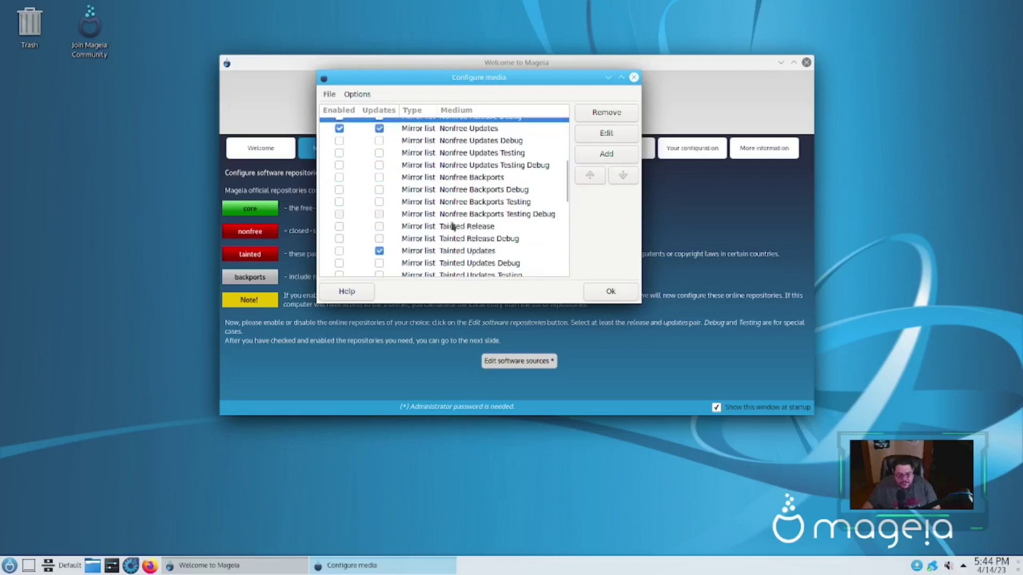
scroll(456, 223, down, 5)
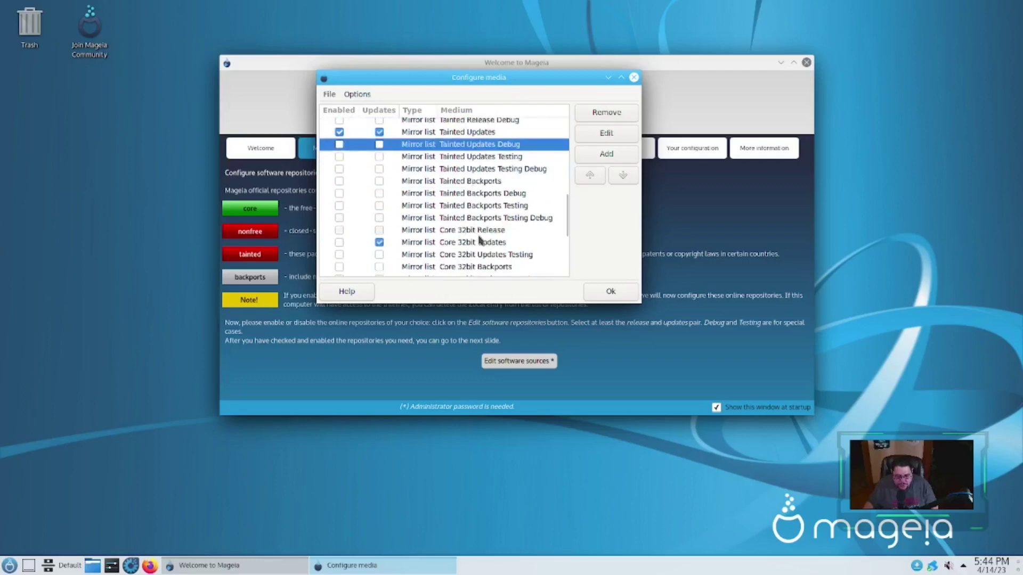
scroll(480, 241, down, 5)
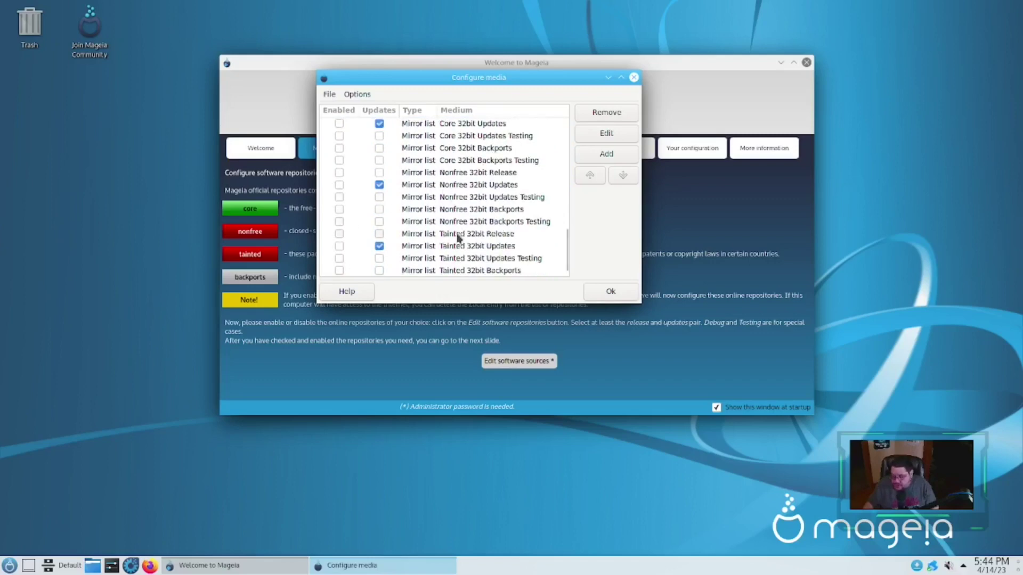
scroll(471, 250, down, 1)
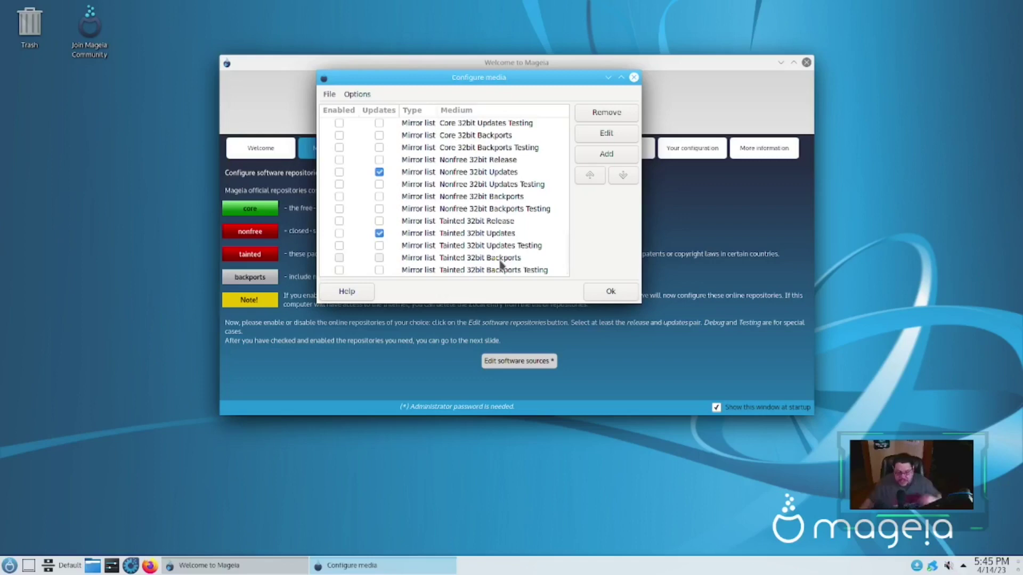
Step: Close the repository list with Ok and view the Update and MCC pages
click(621, 294)
click(402, 153)
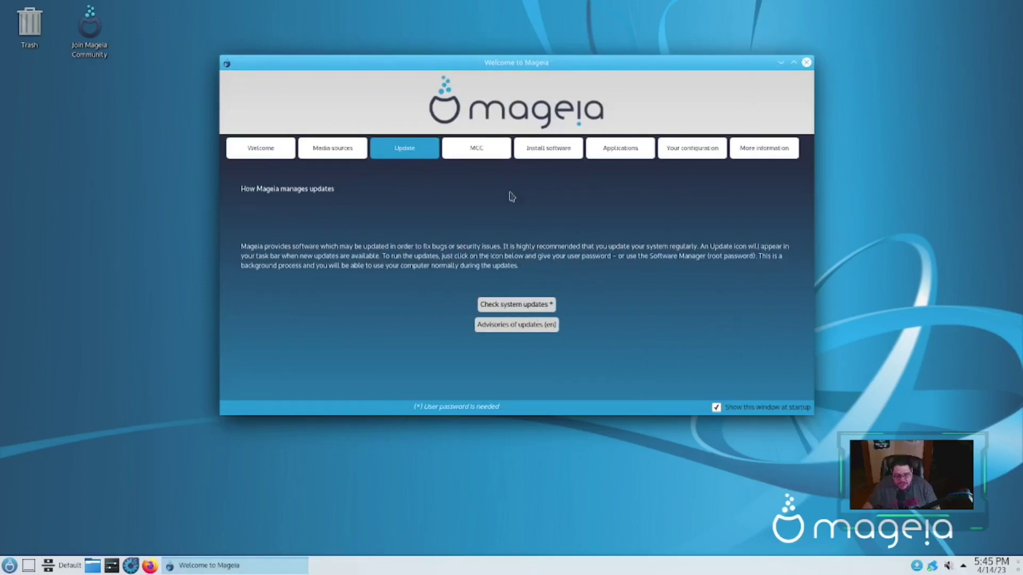
click(479, 153)
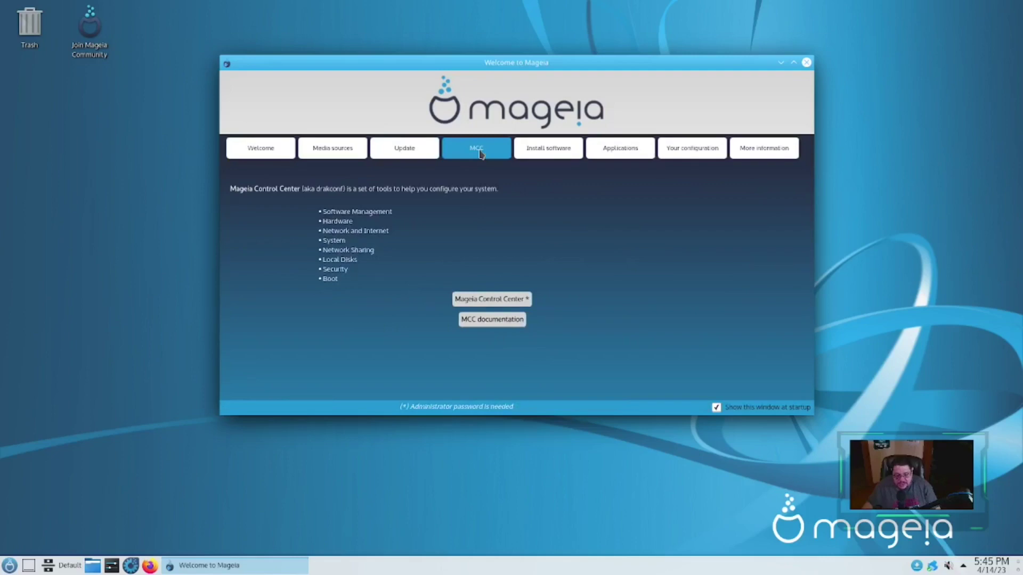
Step: Launch Mageia Control Center as root, entering the root password
click(489, 304)
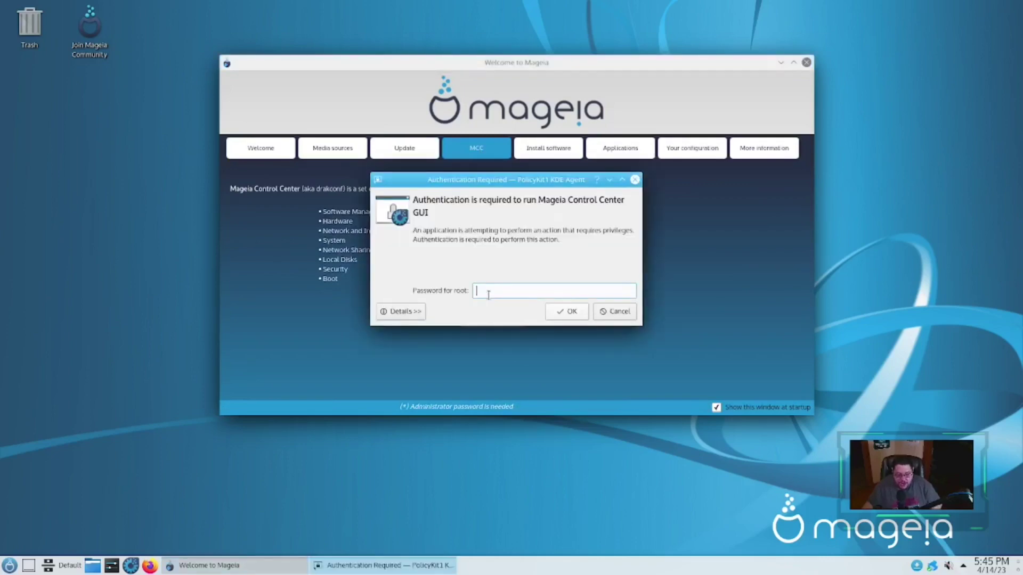
text(●●●●)
key(Return)
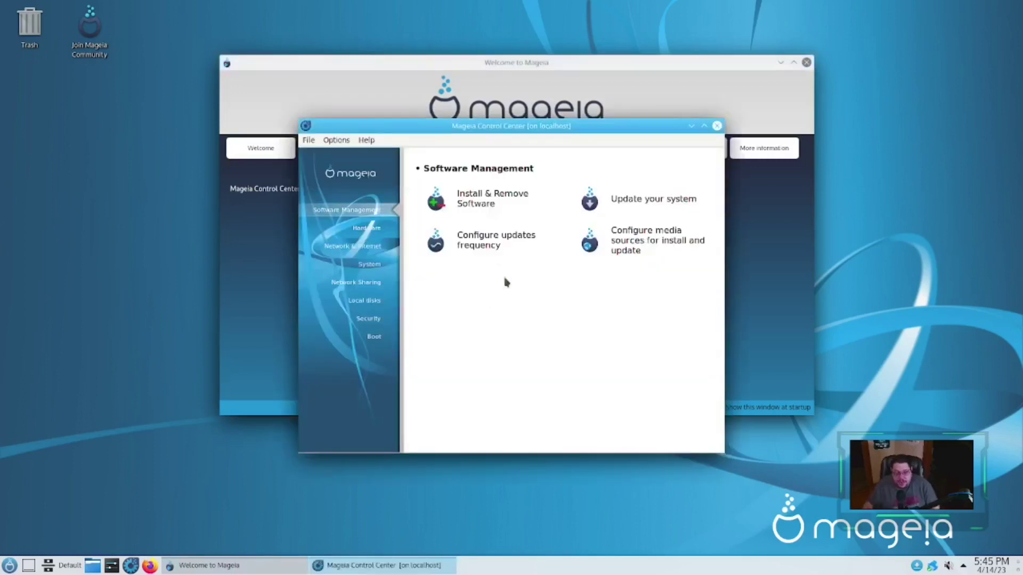
click(628, 201)
click(439, 346)
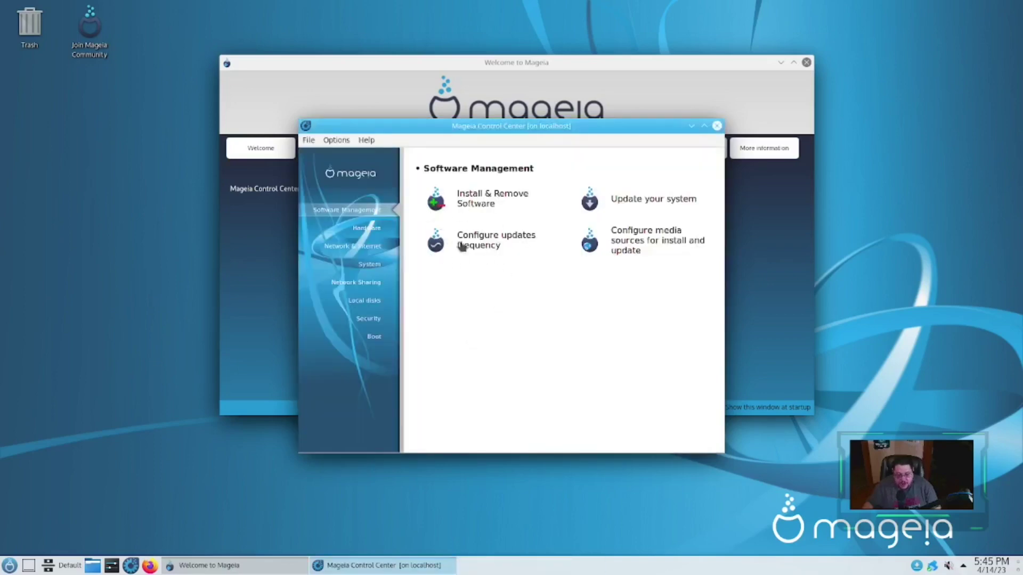
click(482, 242)
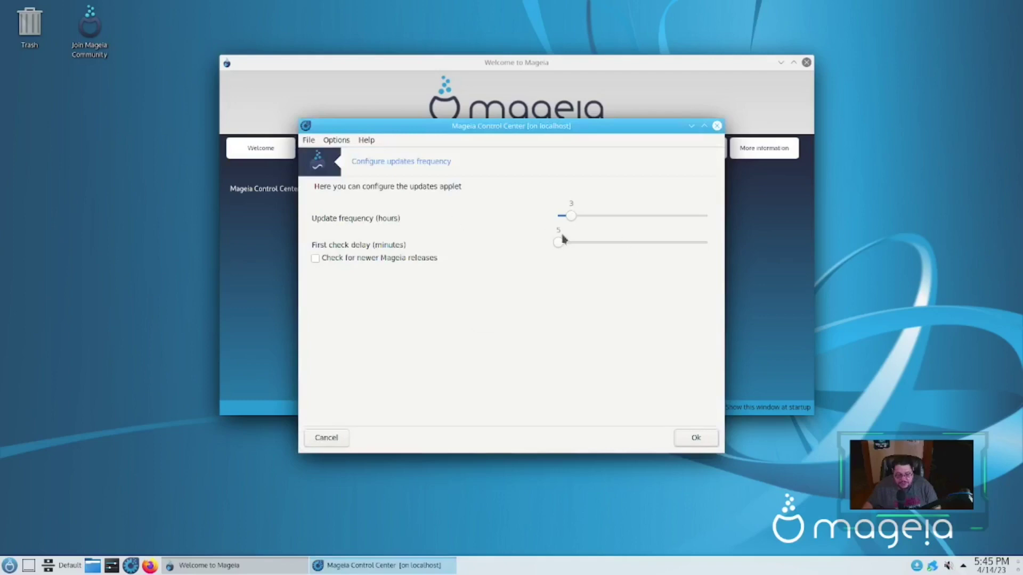
click(694, 438)
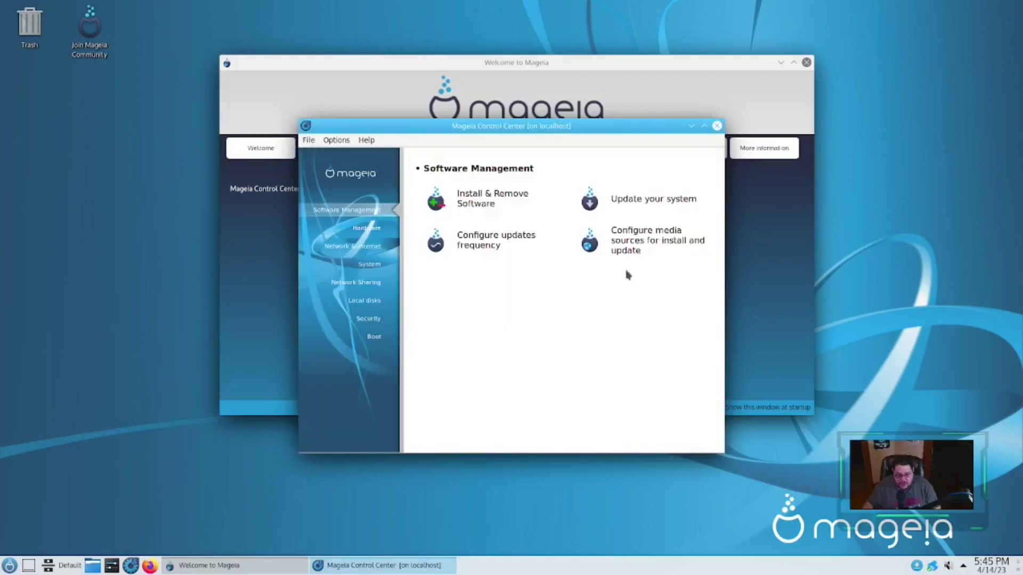
click(646, 234)
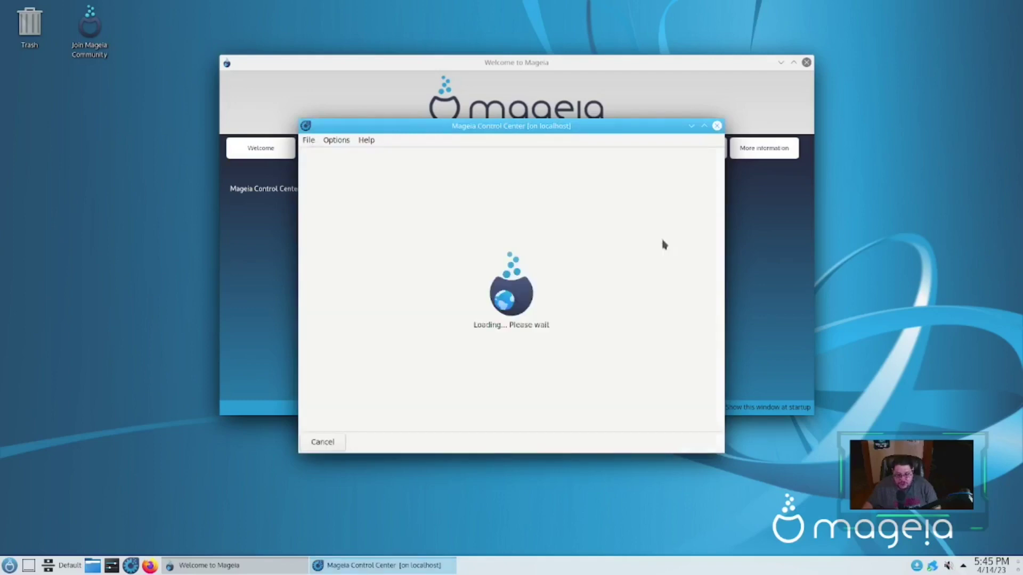
scroll(398, 286, down, 8)
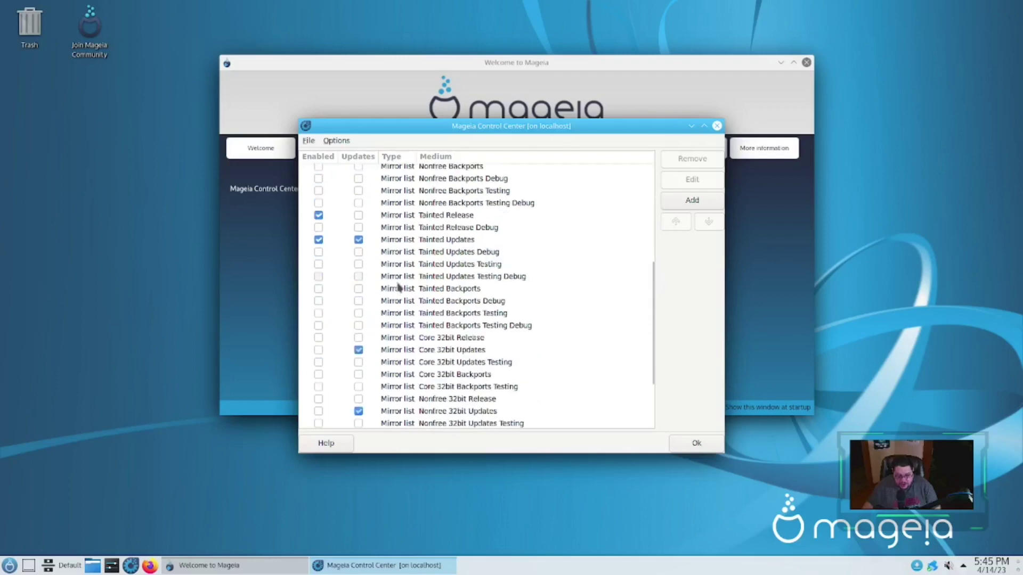
scroll(398, 287, up, 8)
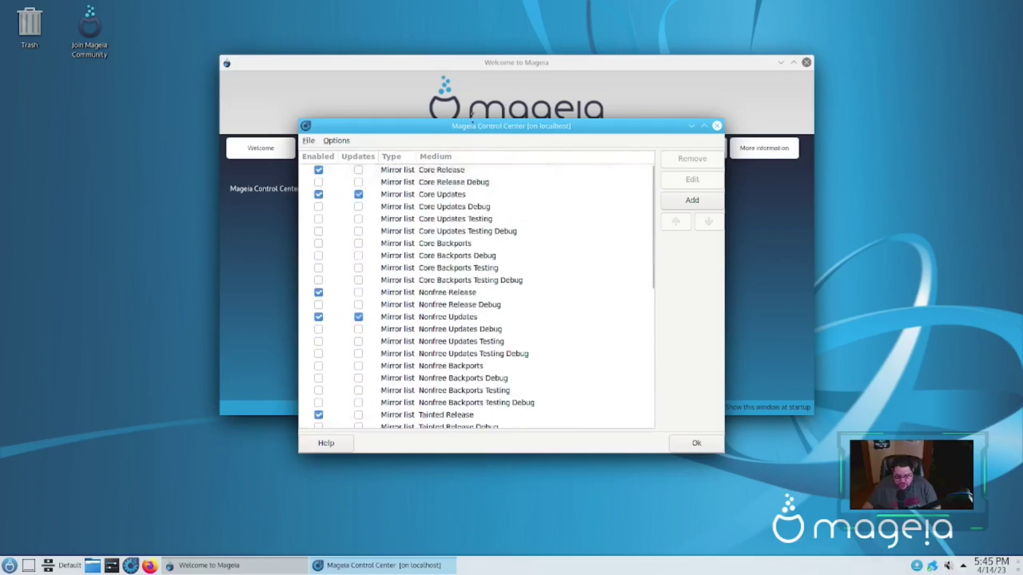
click(696, 444)
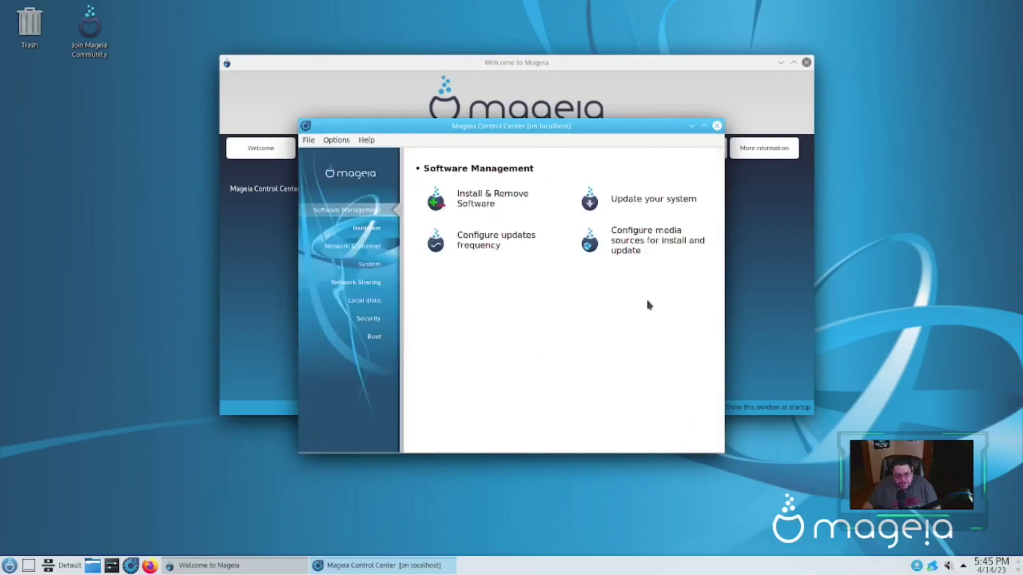
Step: In Hardware, open Configure 3D Desktop effects and cancel without changes
click(367, 232)
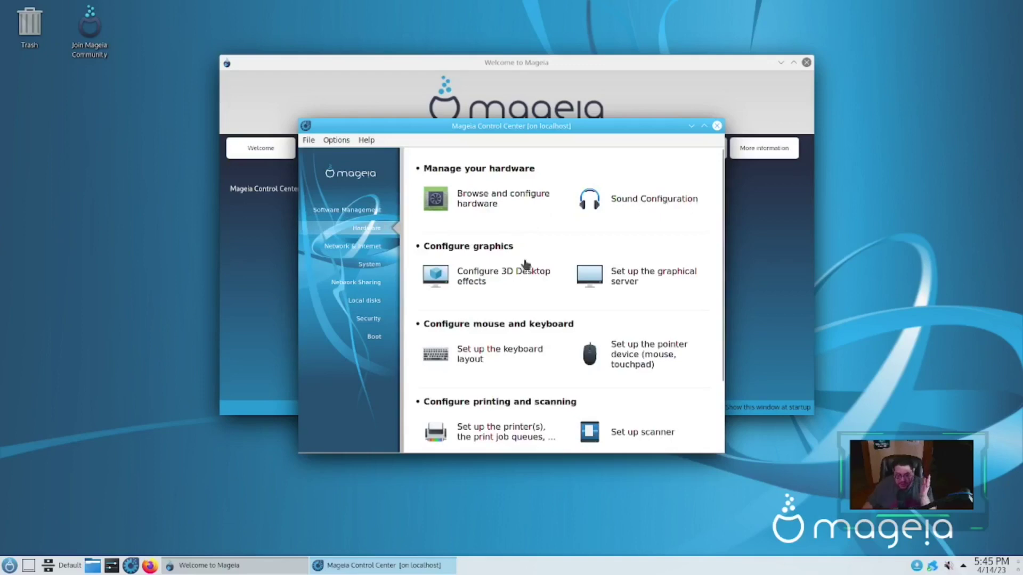
click(477, 281)
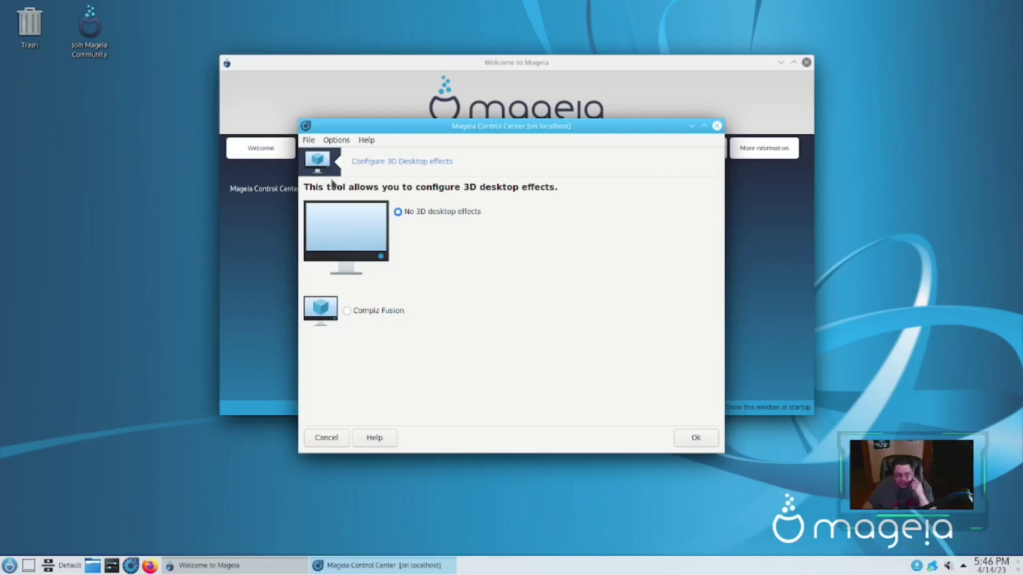
click(324, 441)
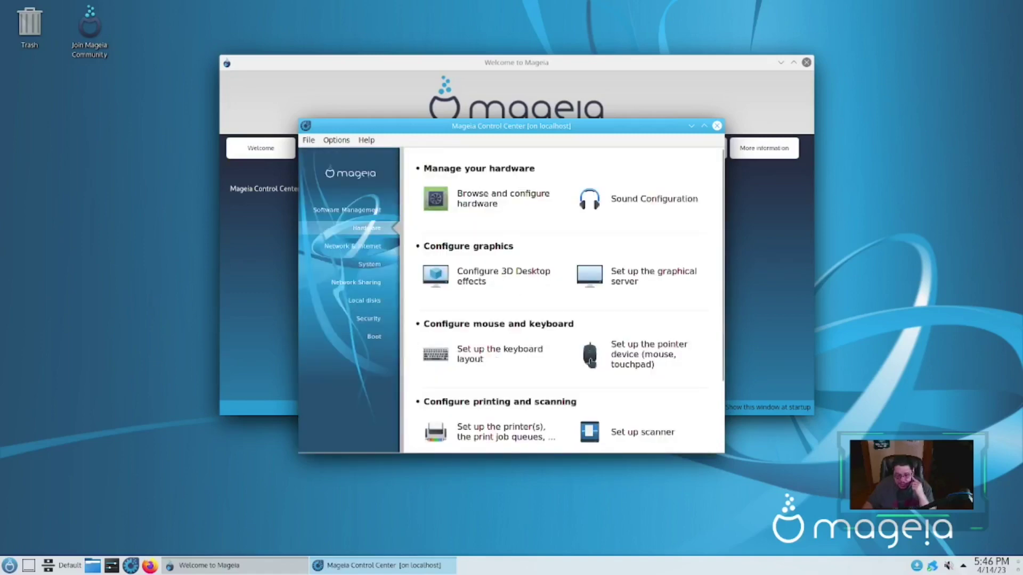
Step: Show the Network & Internet tools and scroll through them
scroll(632, 366, down, 1)
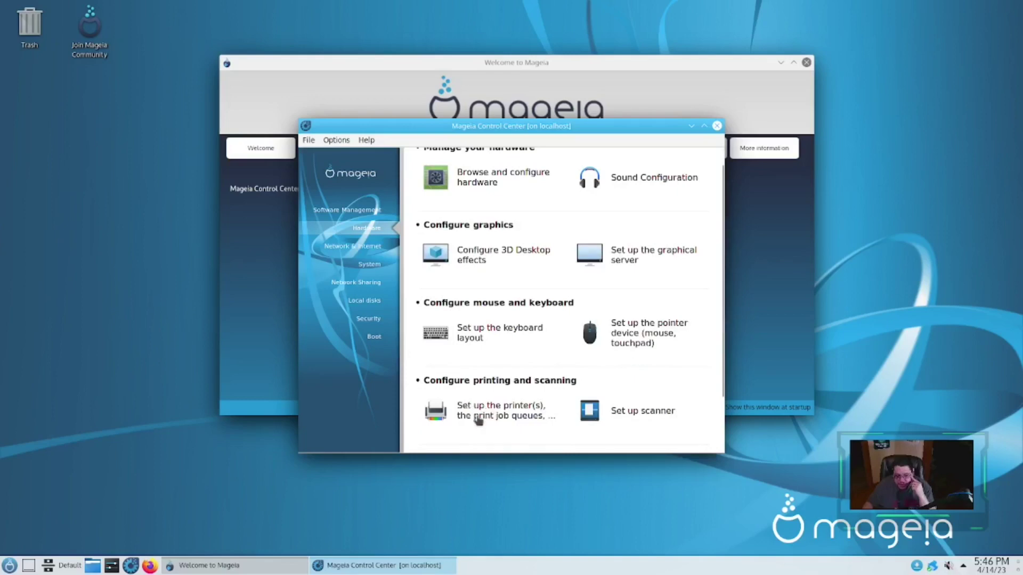
click(363, 248)
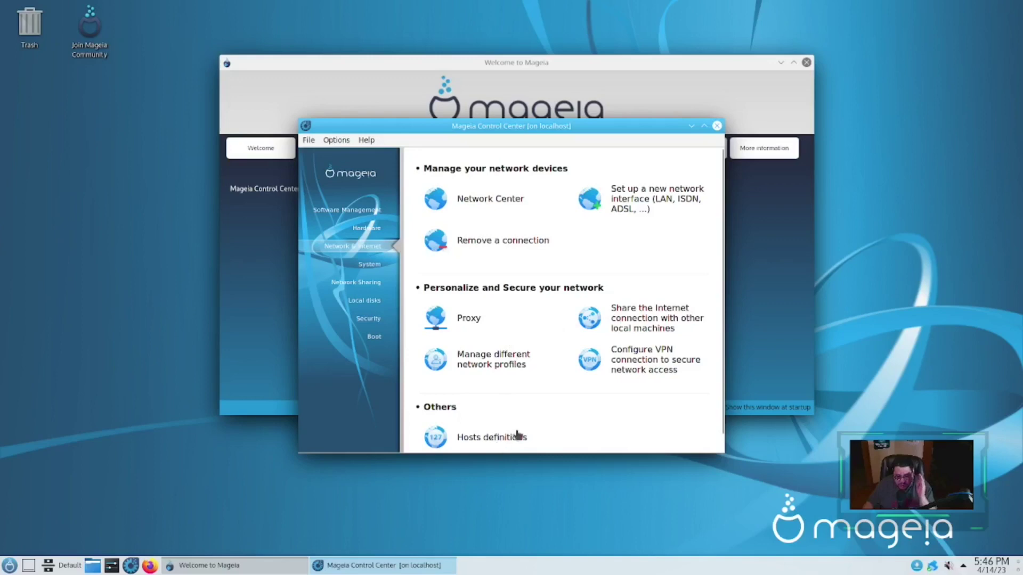
scroll(517, 429, down, 1)
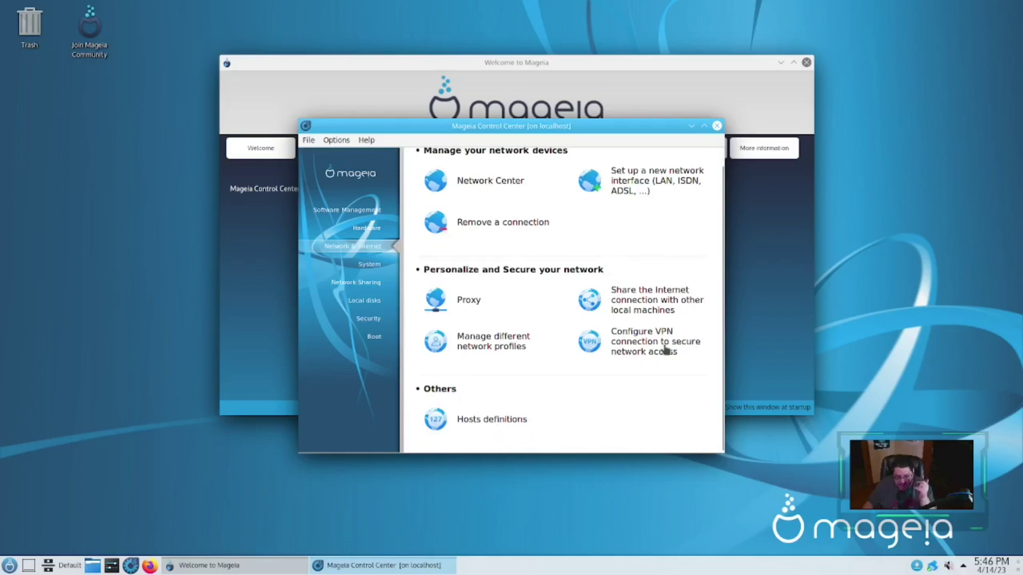
Step: Browse the System tools, decline the draksnapshot install for Snapshots, then show Network Sharing
click(376, 265)
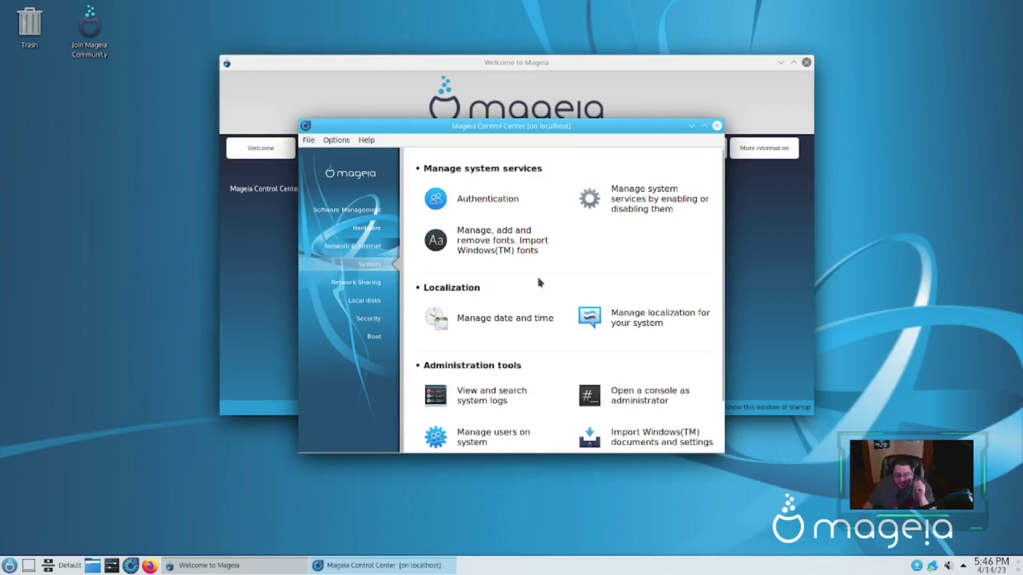
scroll(564, 362, down, 1)
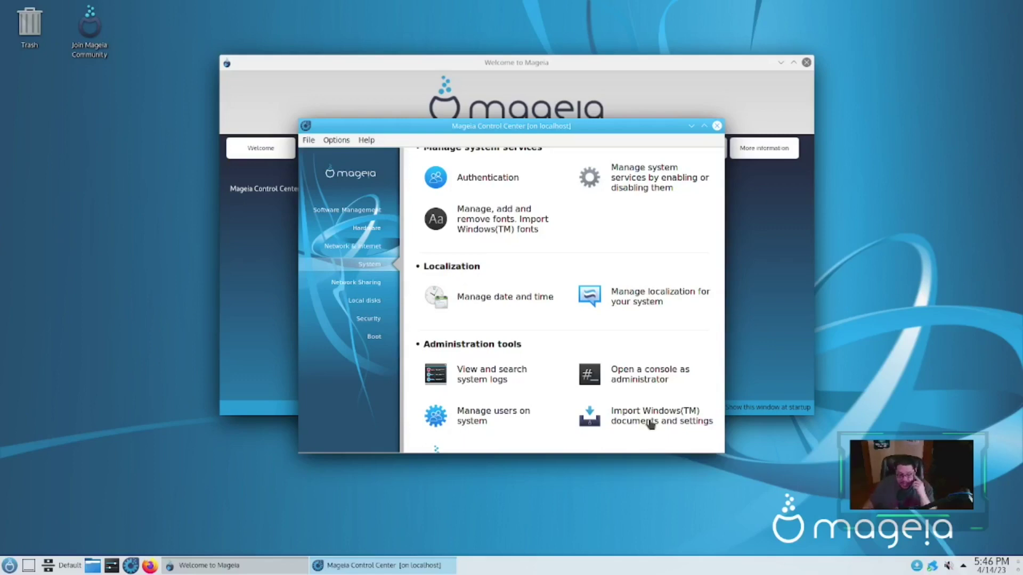
scroll(649, 423, down, 1)
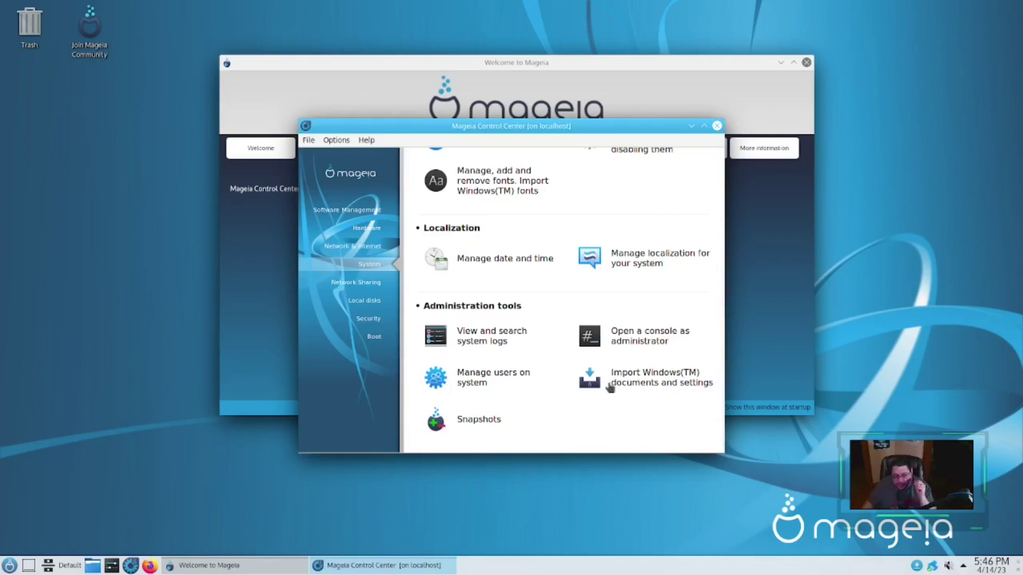
click(471, 424)
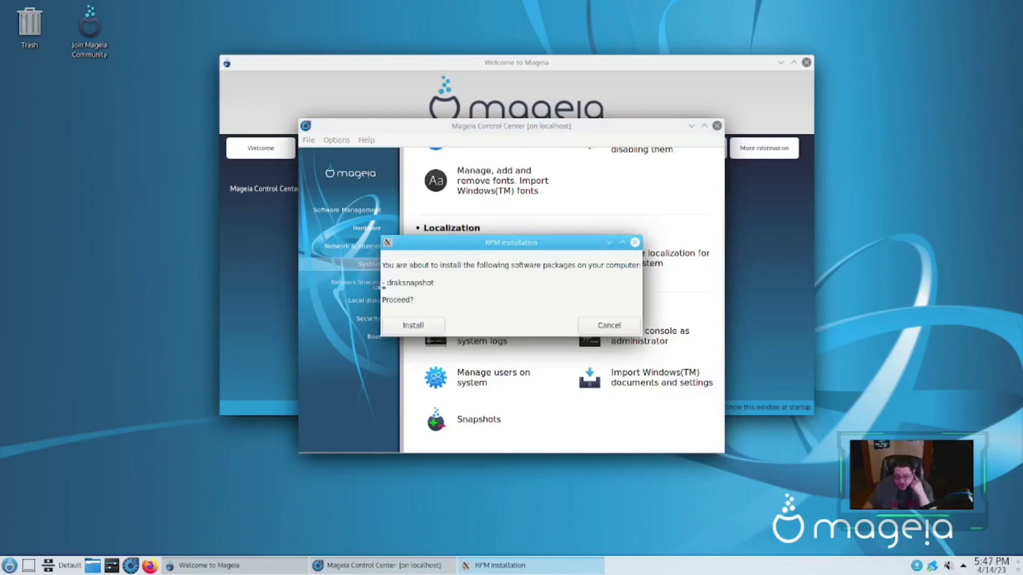
click(610, 326)
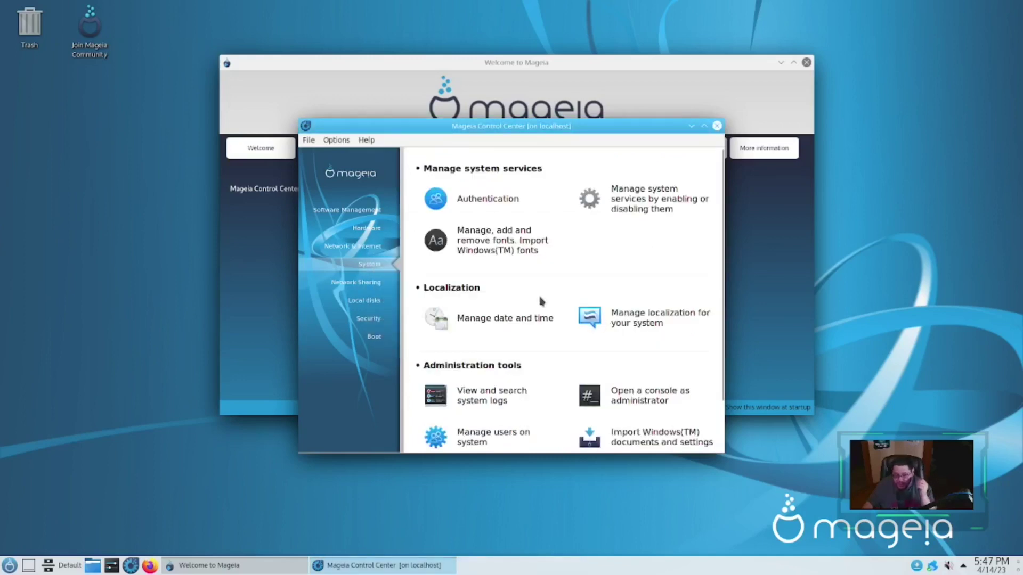
click(356, 282)
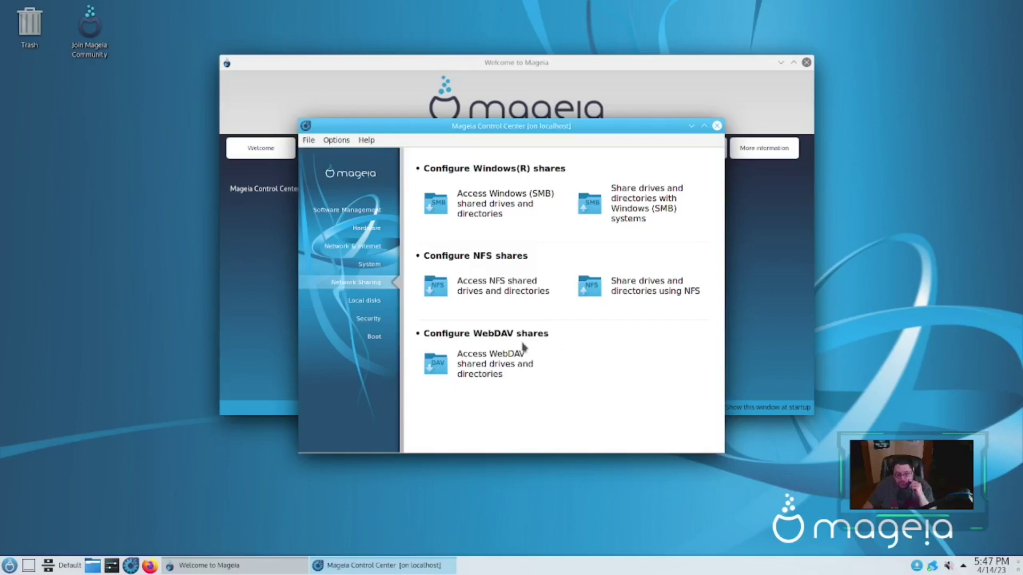
Step: Show the Local disks tools, then the Security tools
click(380, 303)
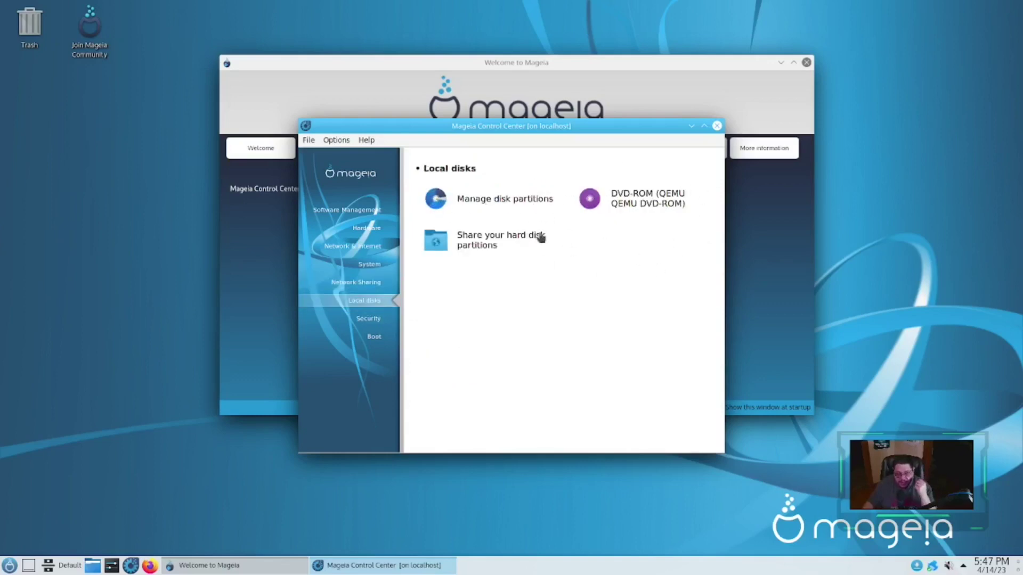
click(366, 324)
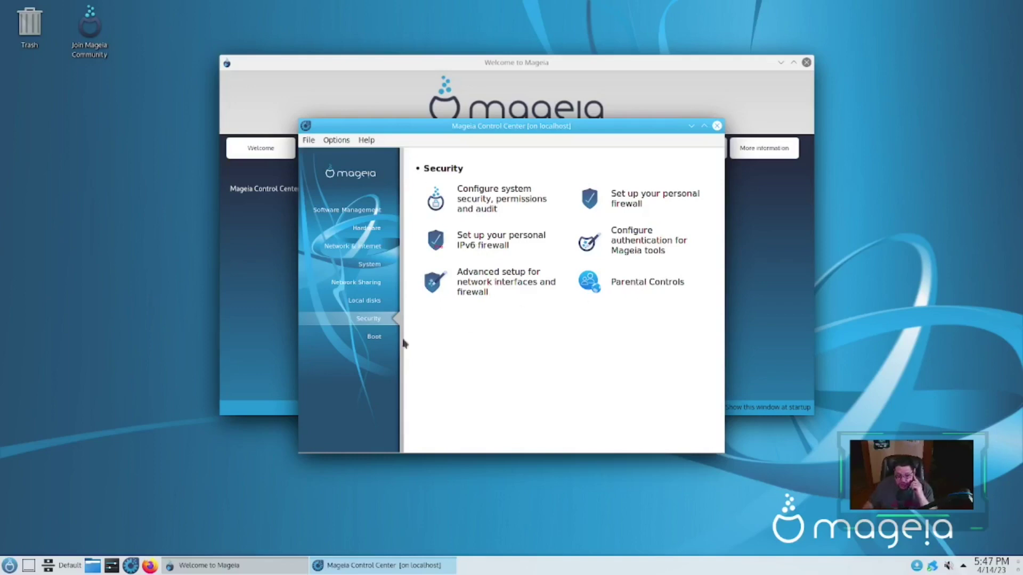
Step: Show the Boot section with autologin, boot system and display manager tools
click(373, 336)
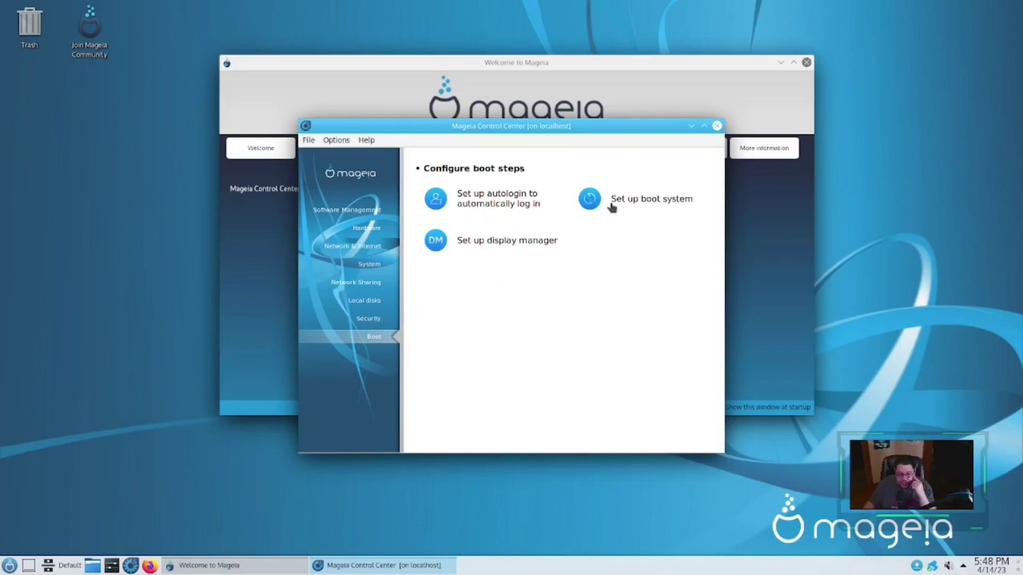
Step: View the autologin, display manager and boot system settings unchanged, then close Control Center
click(508, 209)
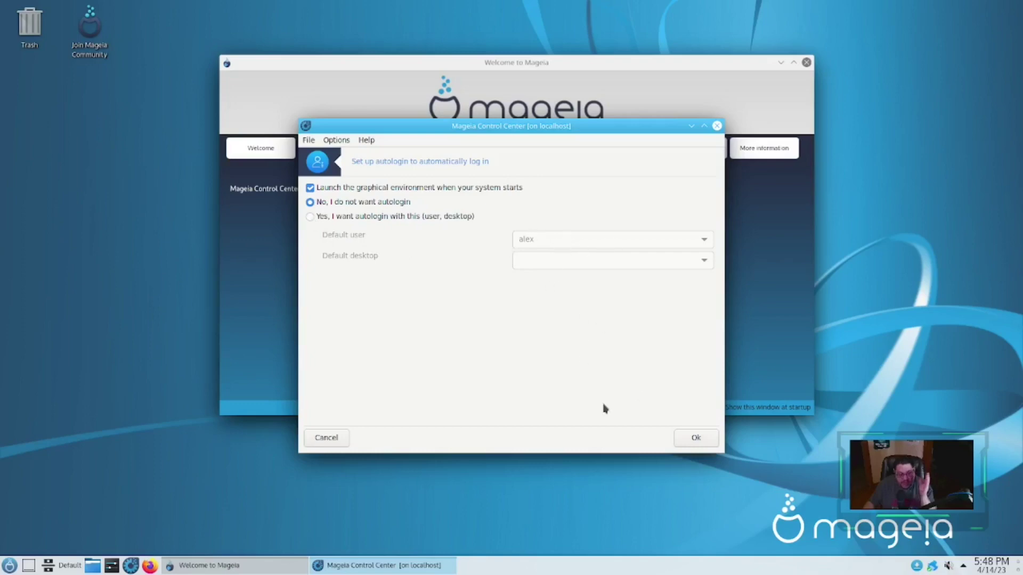
click(706, 441)
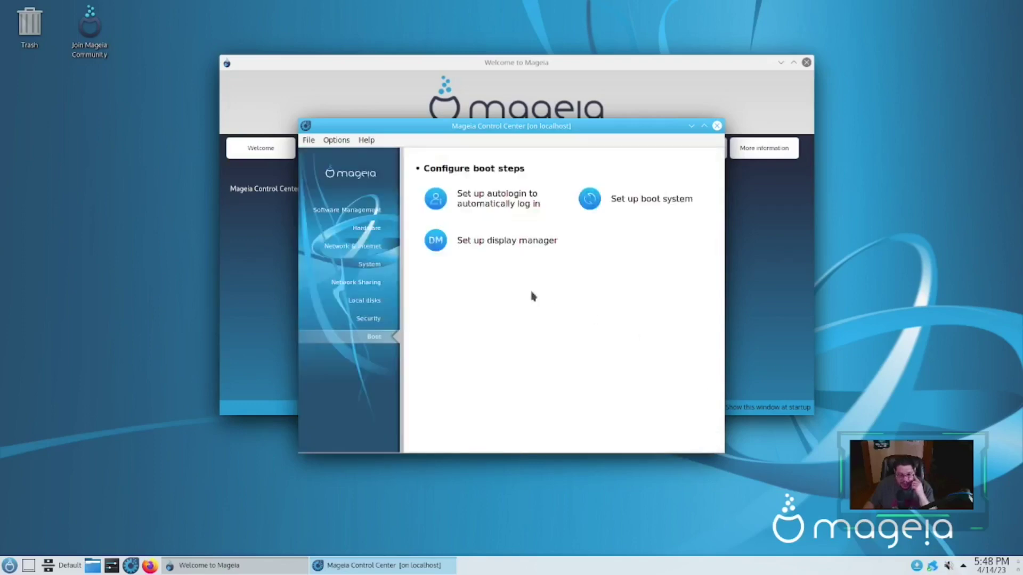
click(501, 241)
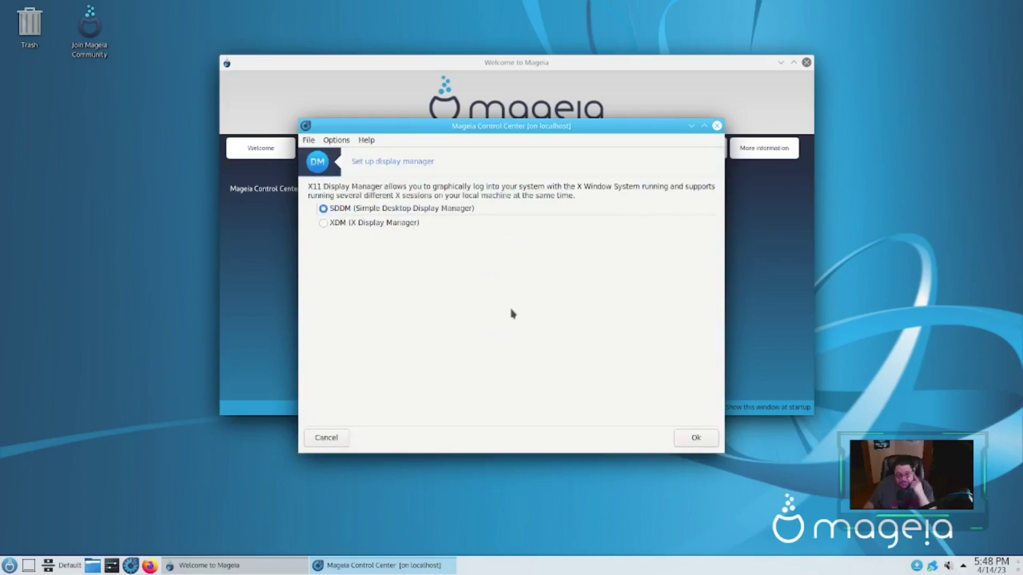
key(Return)
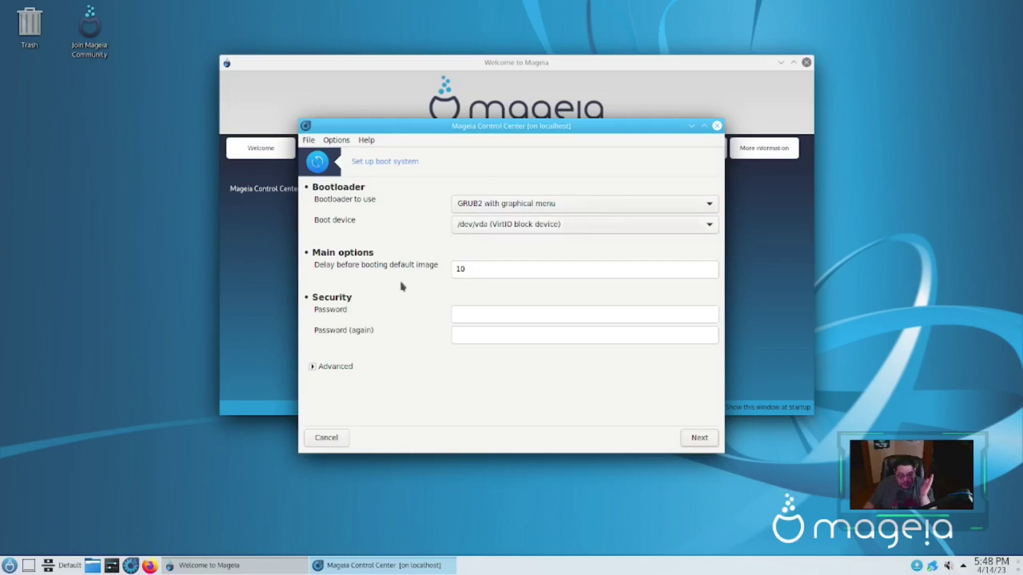
click(341, 439)
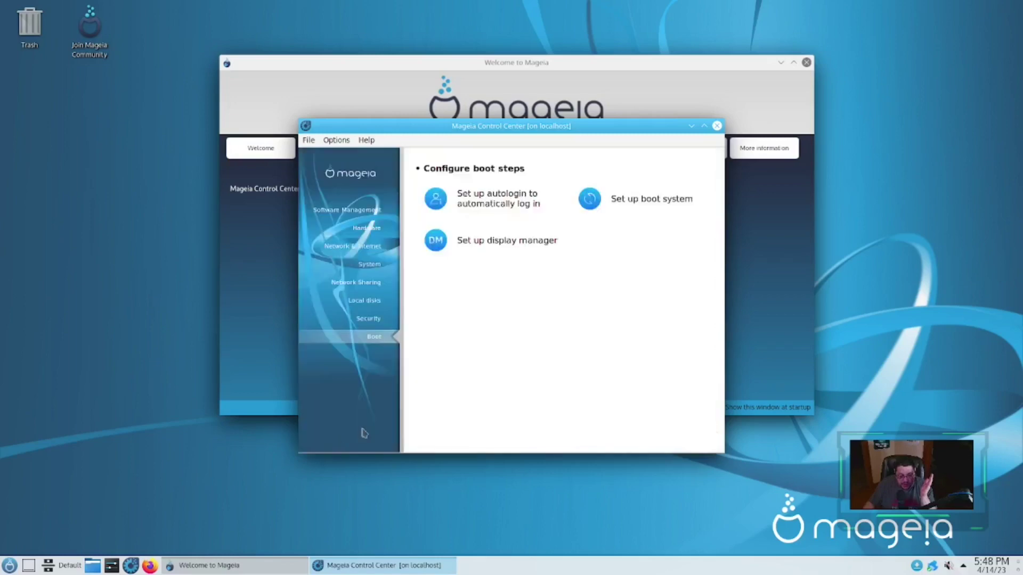
click(717, 125)
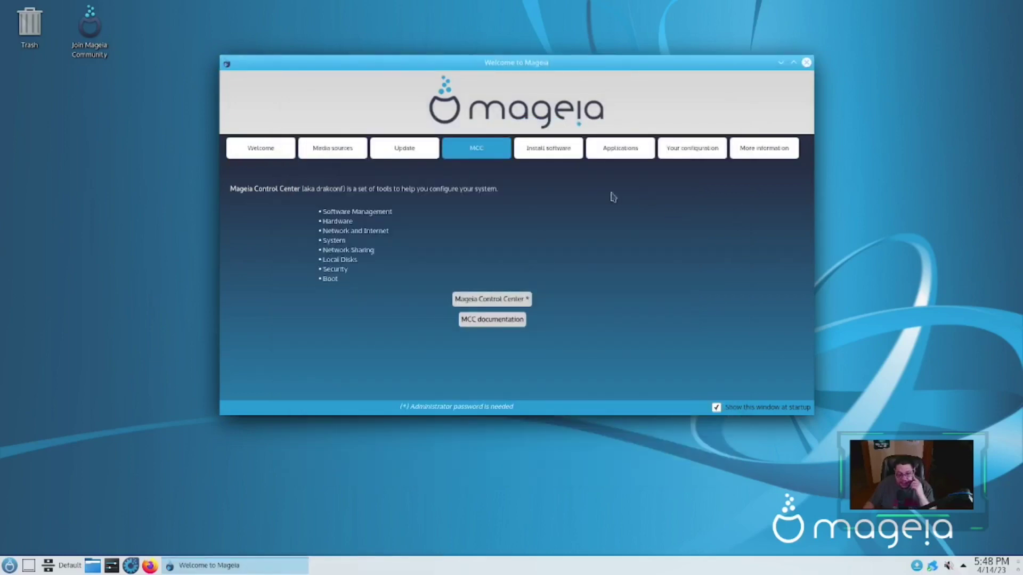
Step: On Install software, dismiss the Dnfdragora not-installed error and launch RPMdrake as root
click(559, 150)
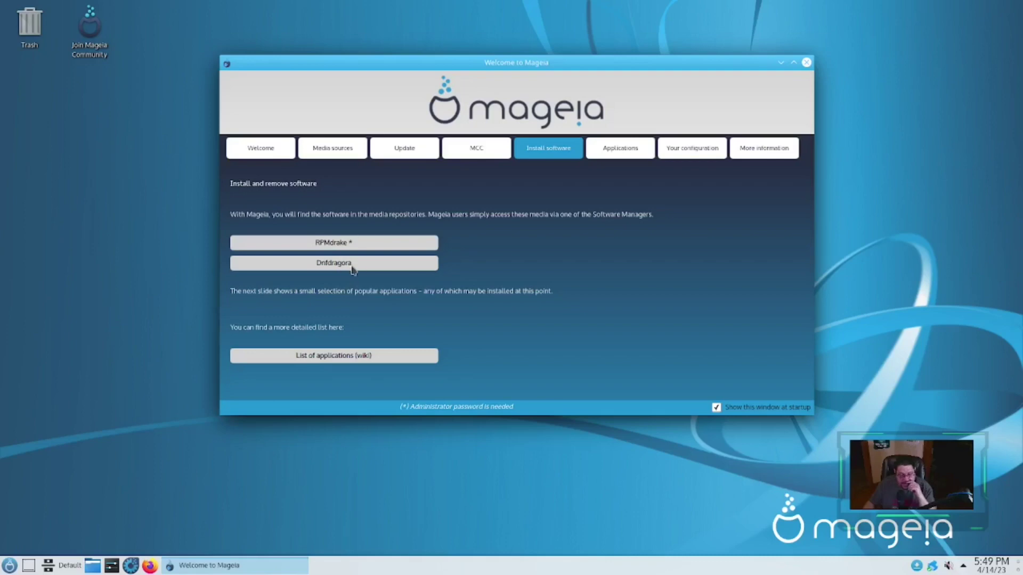
click(351, 268)
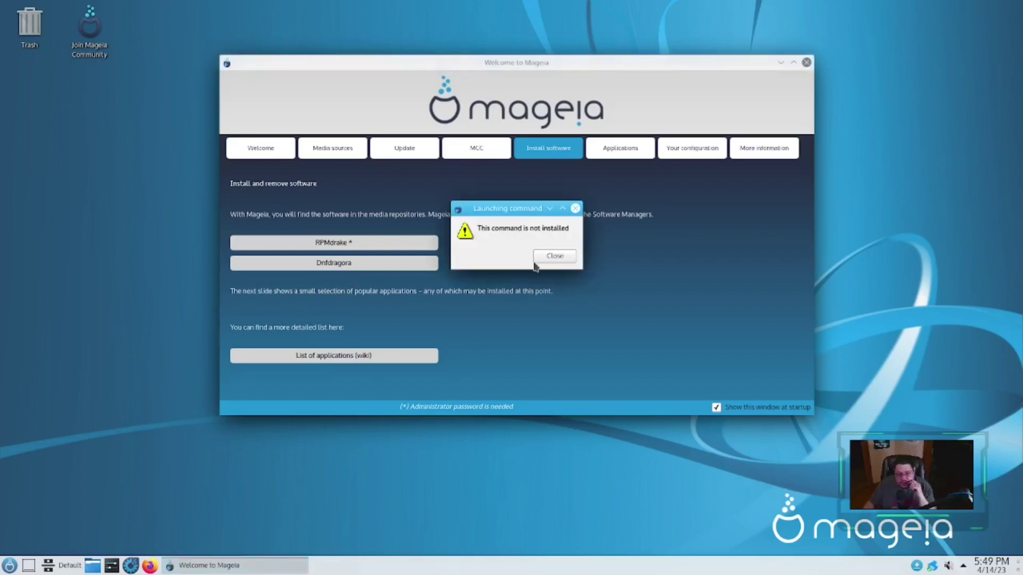
click(554, 257)
click(332, 246)
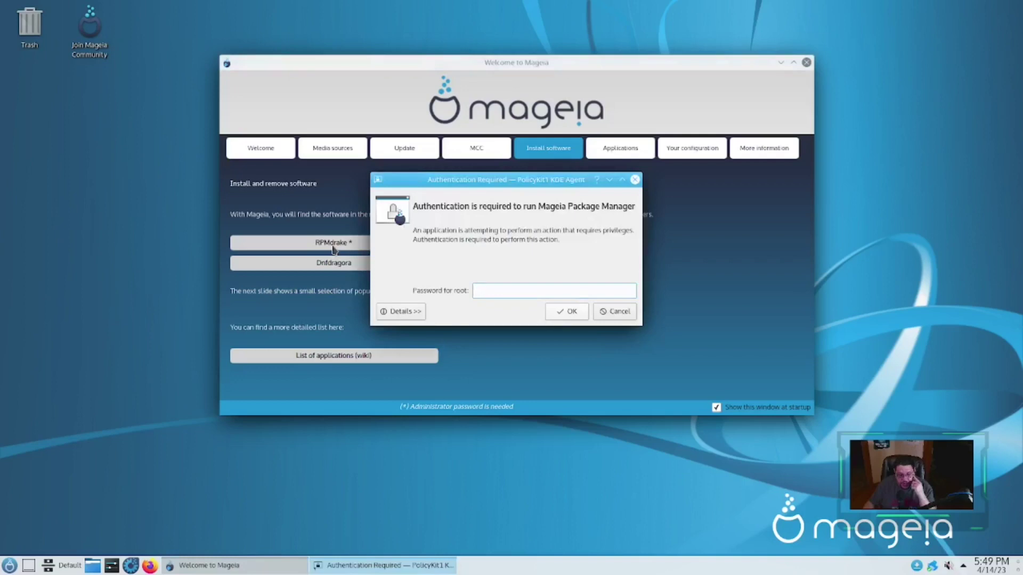
text(••)
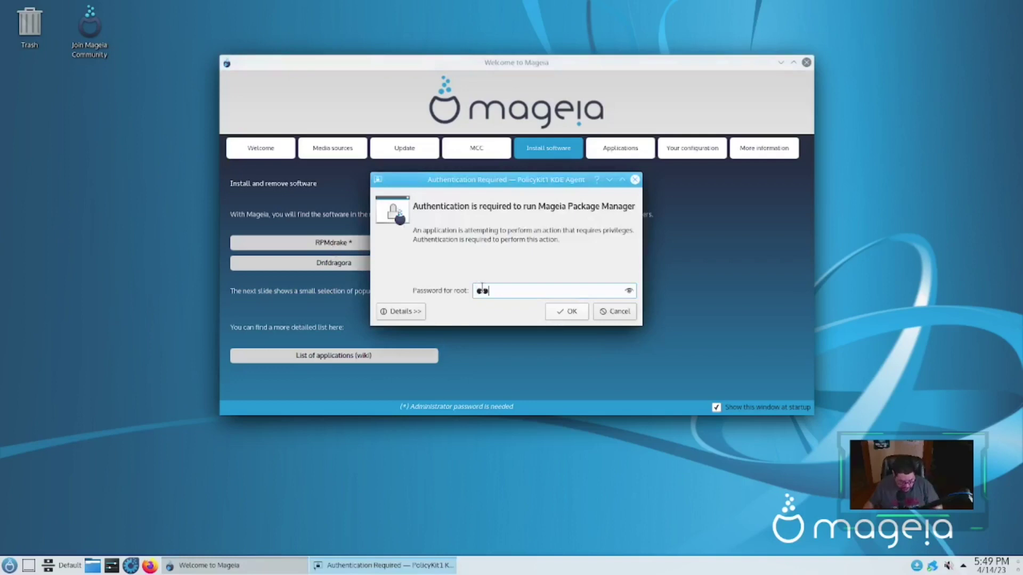
text(••)
key(Return)
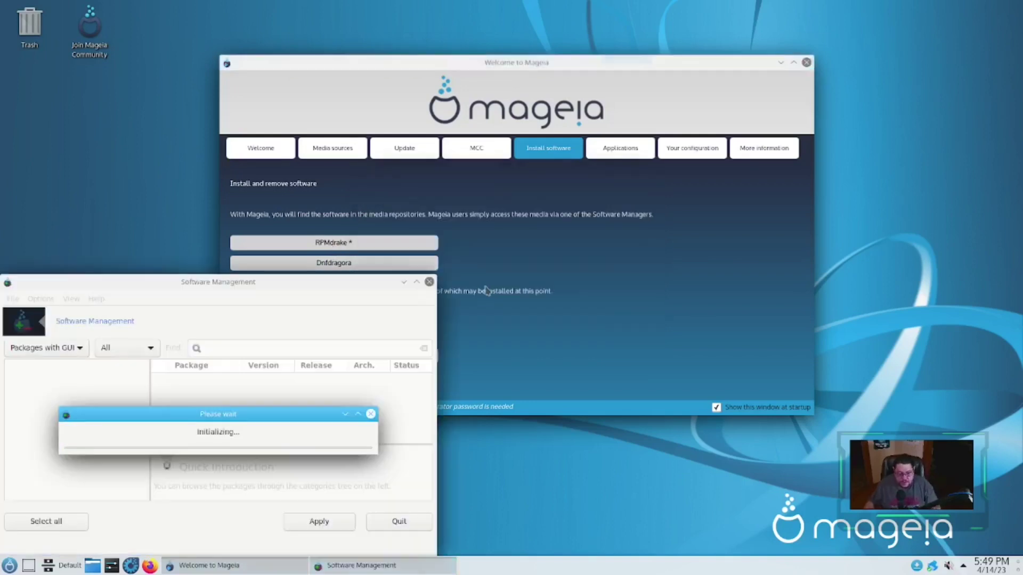
Step: Centre and enlarge Software Management, then list and scroll the Emulators packages
drag(297, 291, 568, 70)
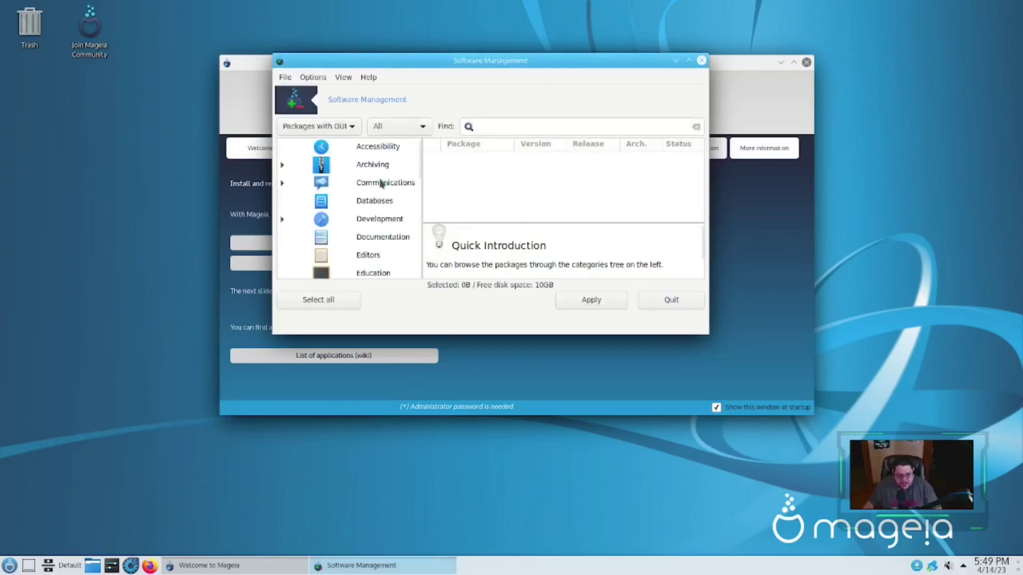
drag(707, 337, 893, 481)
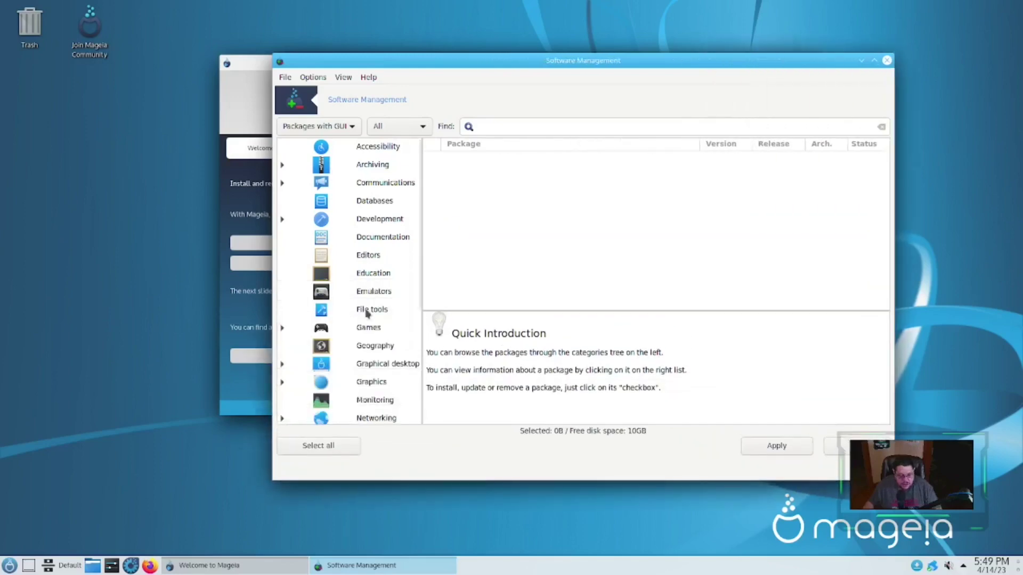
click(370, 292)
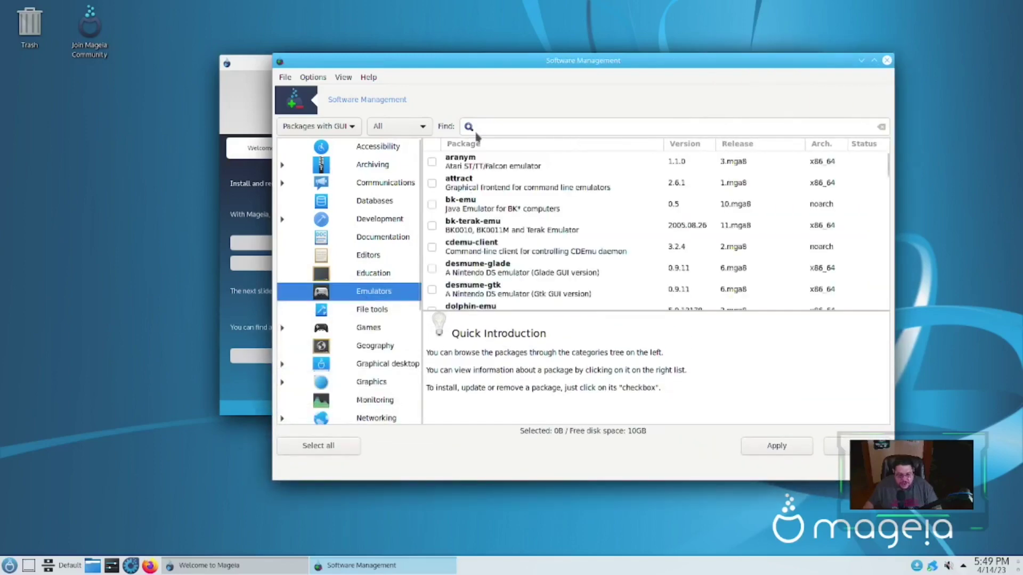
scroll(469, 176, down, 8)
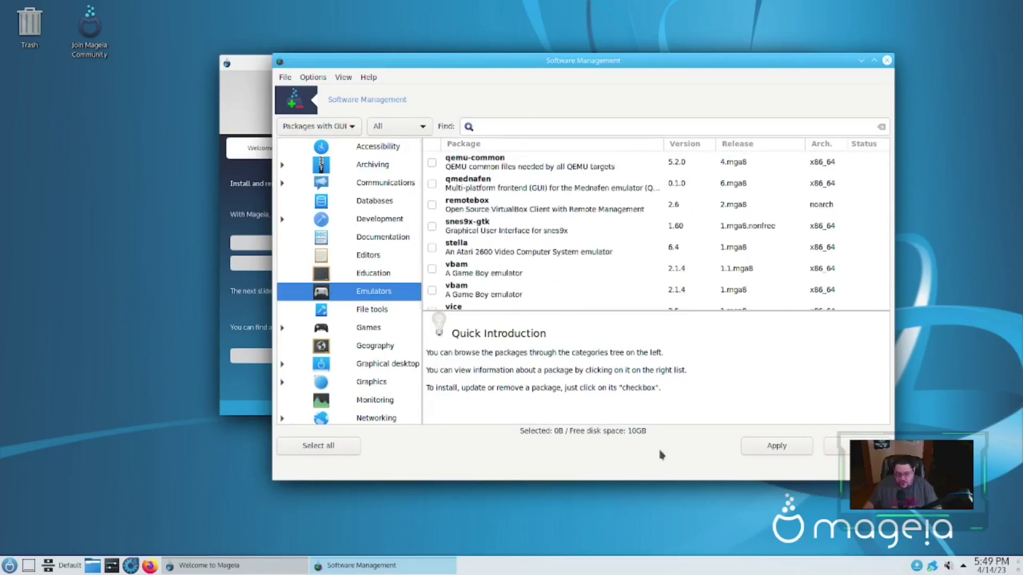
Step: Install Audio Codecs (task-codec-audio) from Welcome's Applications list, entering the root password and accepting 14 dependencies
click(887, 62)
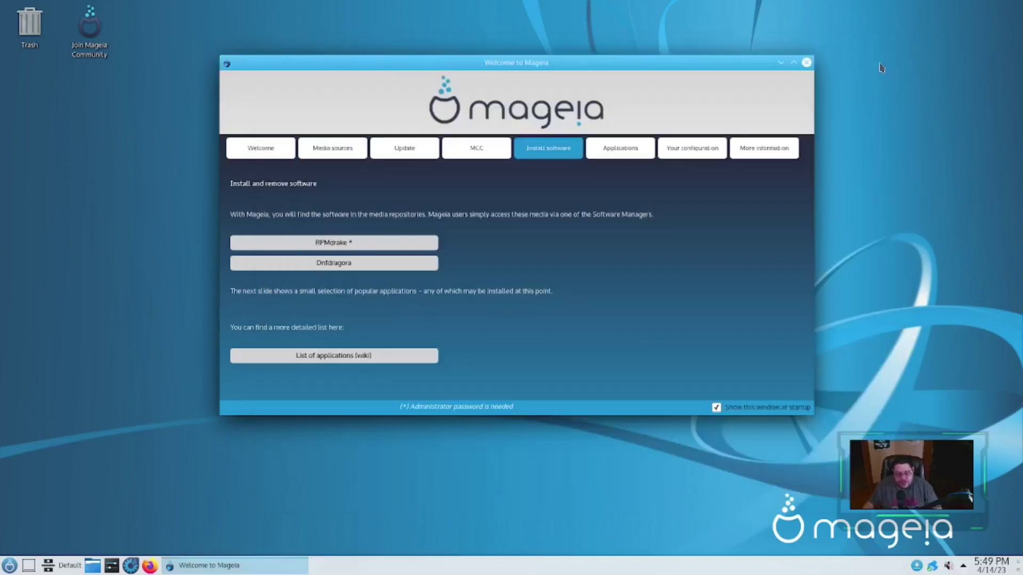
click(632, 154)
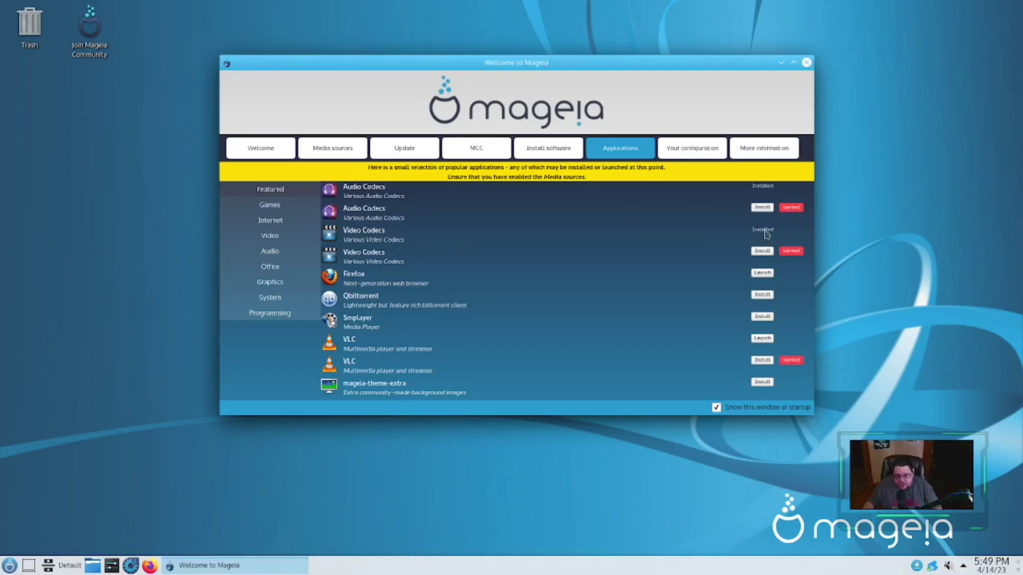
click(762, 208)
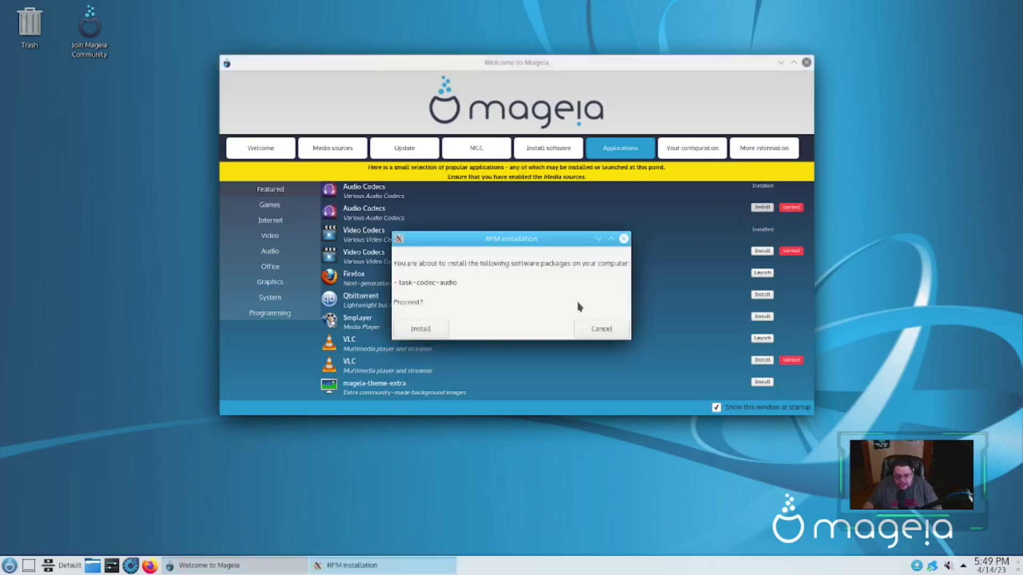
click(426, 335)
text(****)
key(Return)
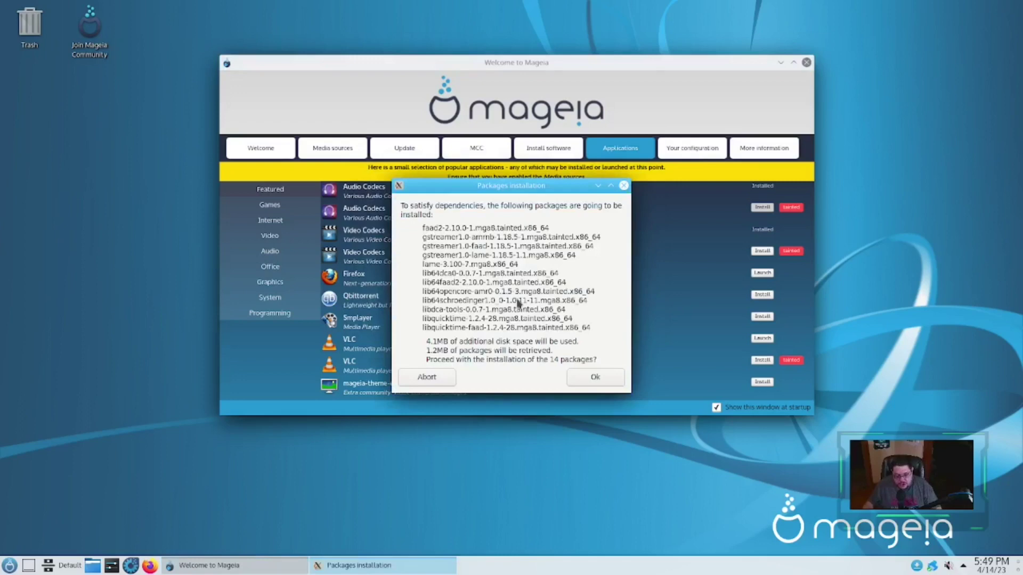
click(590, 379)
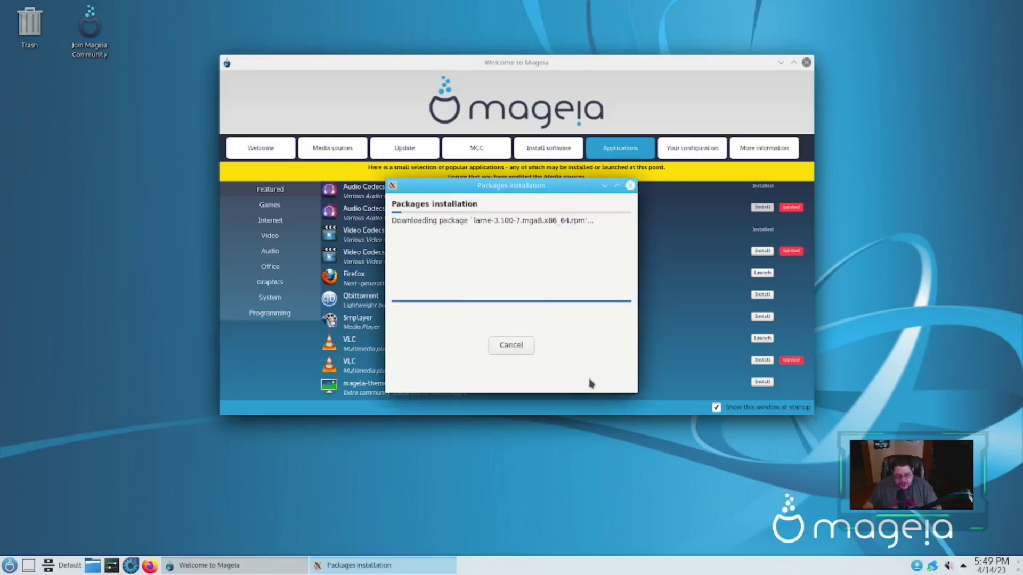